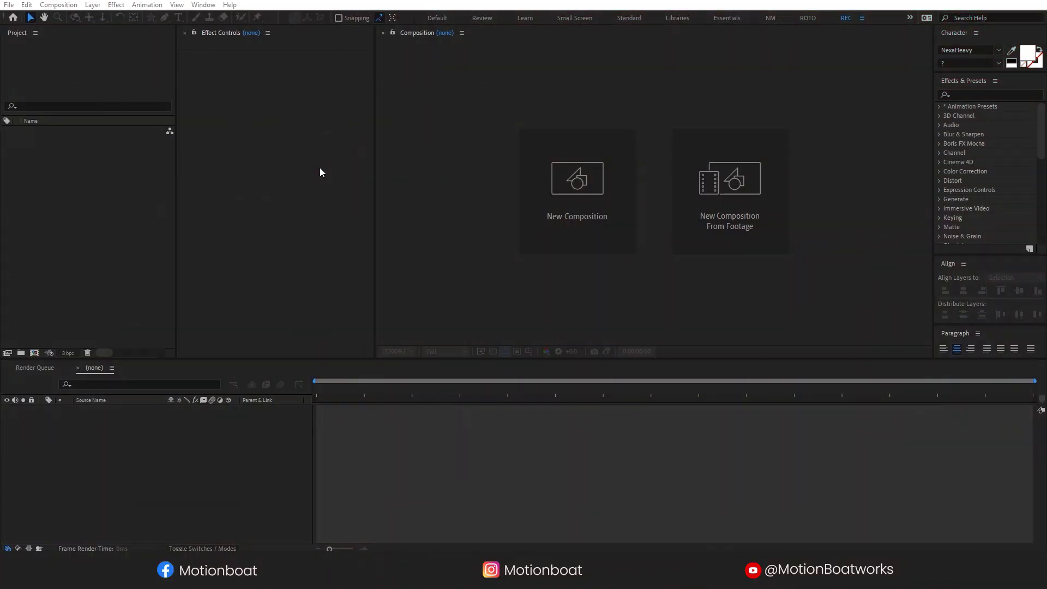
Make a new composition named Render: 1920×1080, 30 fps, 0:00:05:00, black background.
right_click(61, 158)
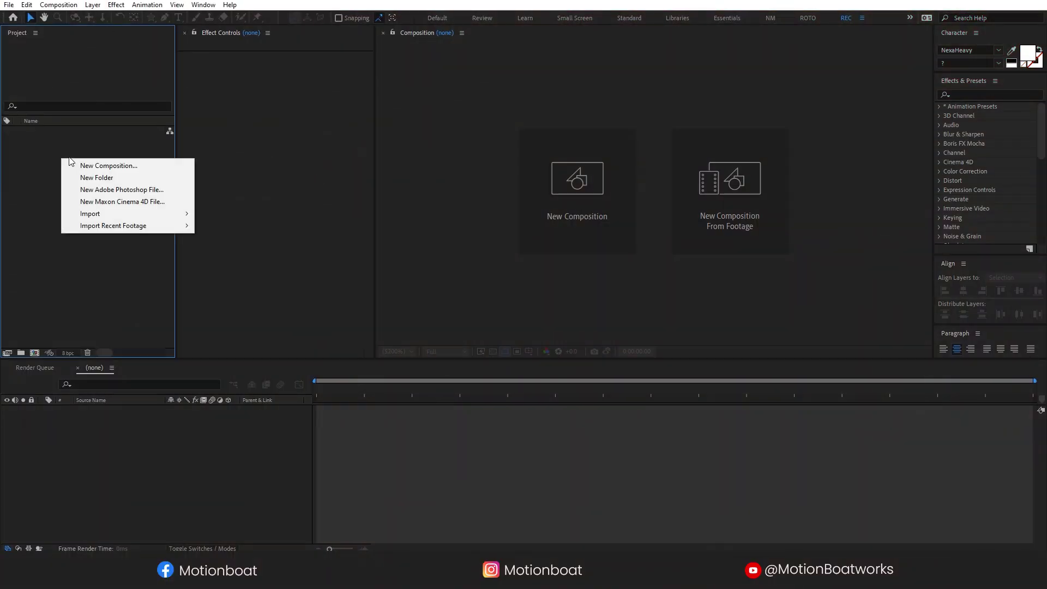
left_click(107, 168)
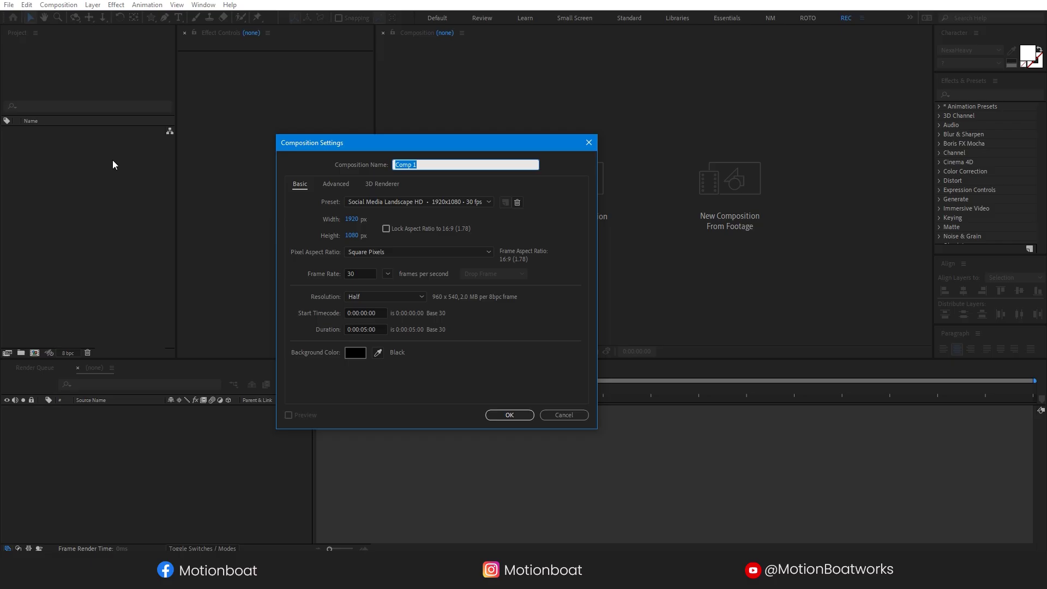
type("Render")
left_click(355, 275)
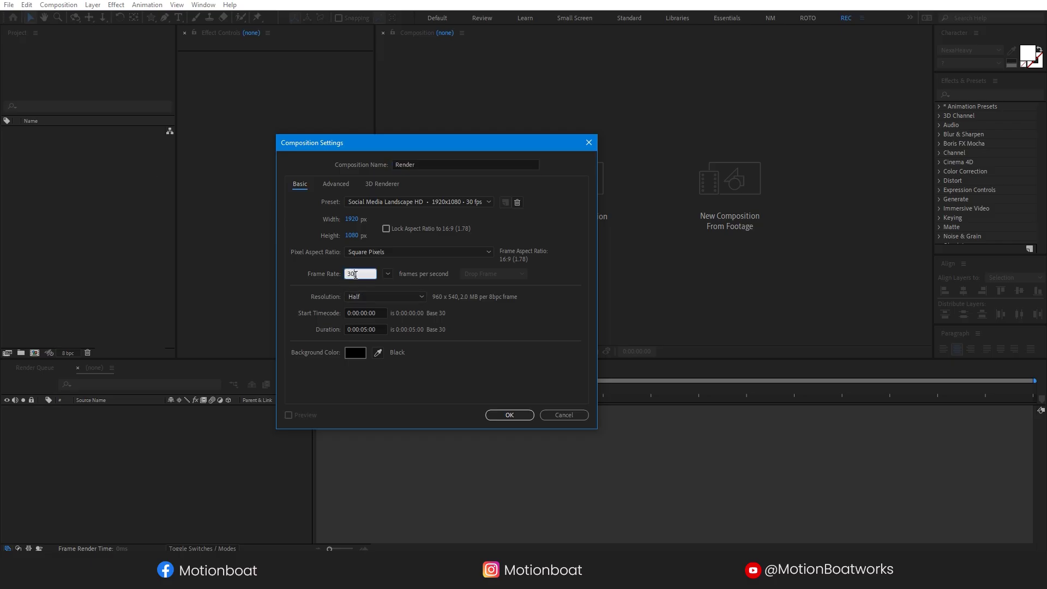
left_click(372, 329)
left_click(510, 414)
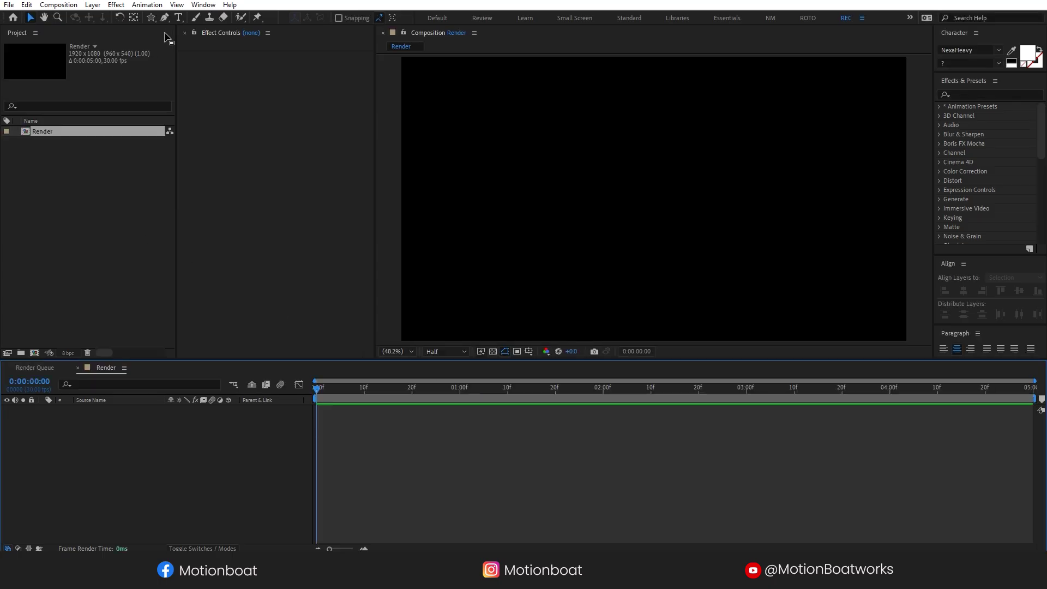
Type the white title CINEMATIC into the Render composition.
left_click(178, 17)
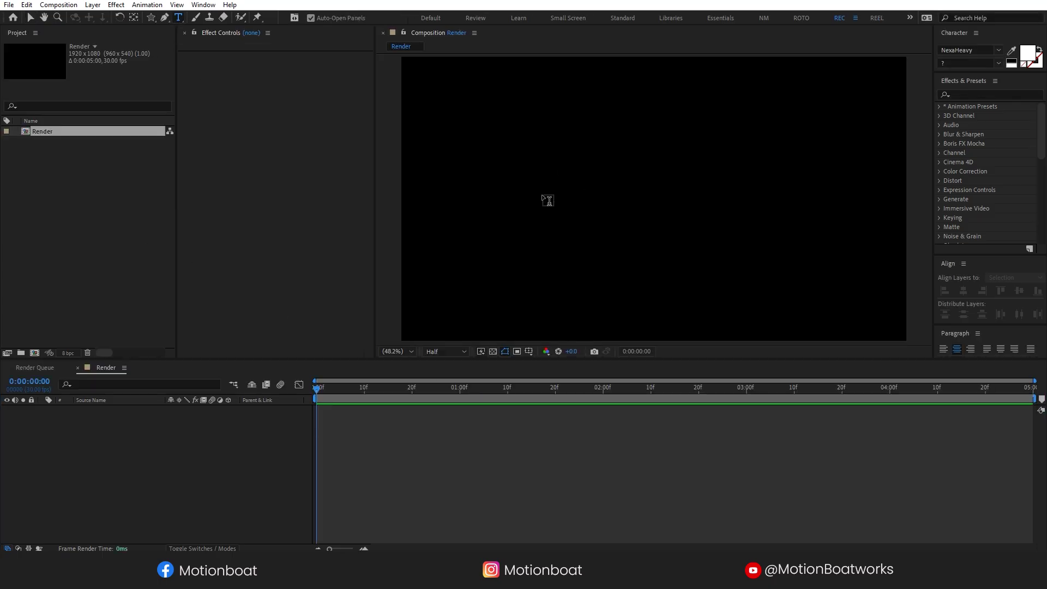
left_click(454, 187)
type("CINE")
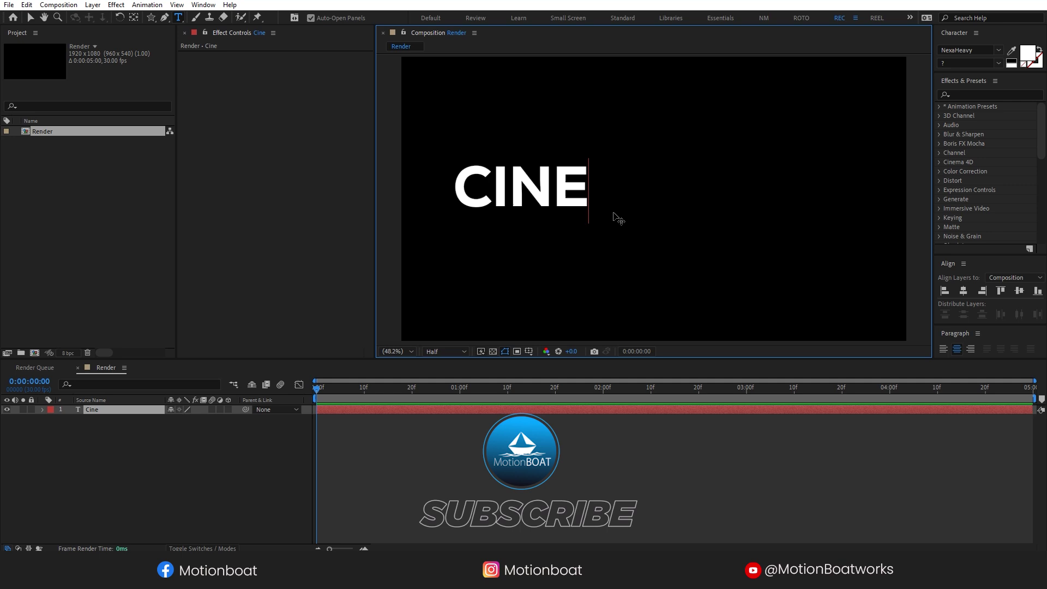
type("MA")
type("TI")
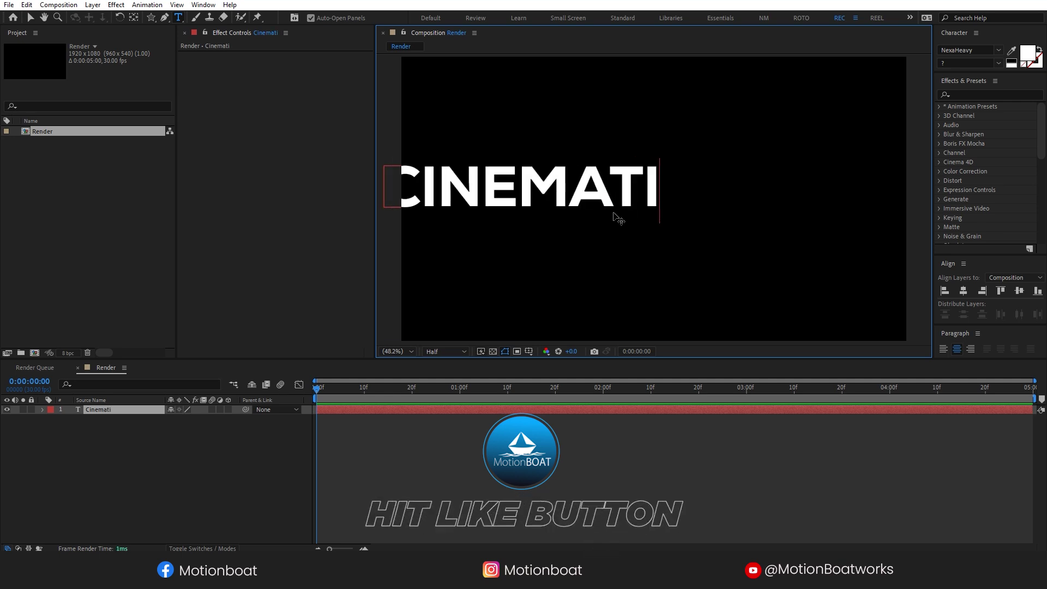
type("C")
left_click(31, 18)
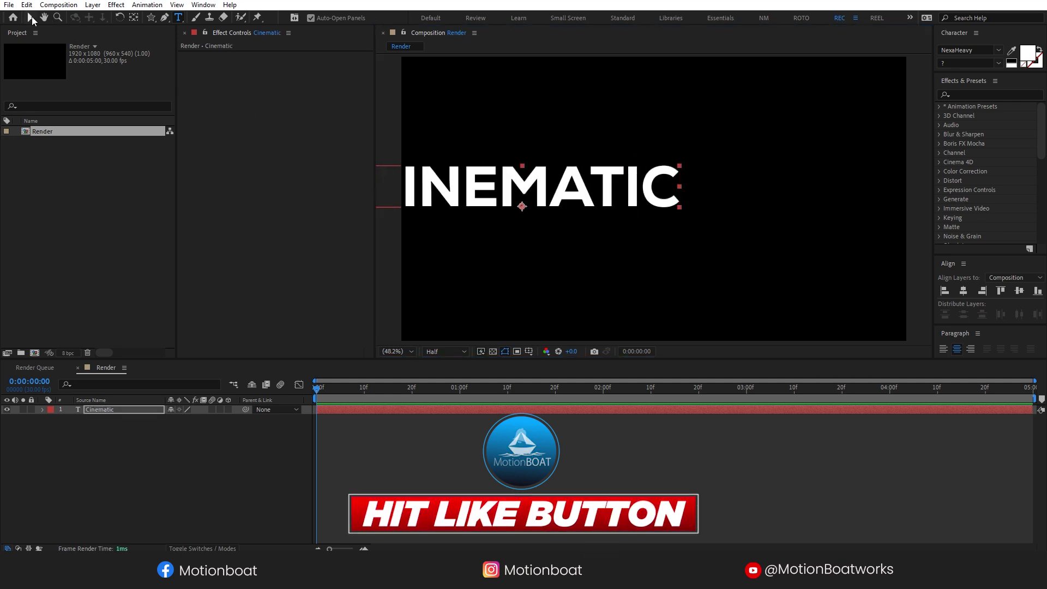
Align CINEMATIC to the composition centre and move its anchor to the text's centre.
left_click(963, 291)
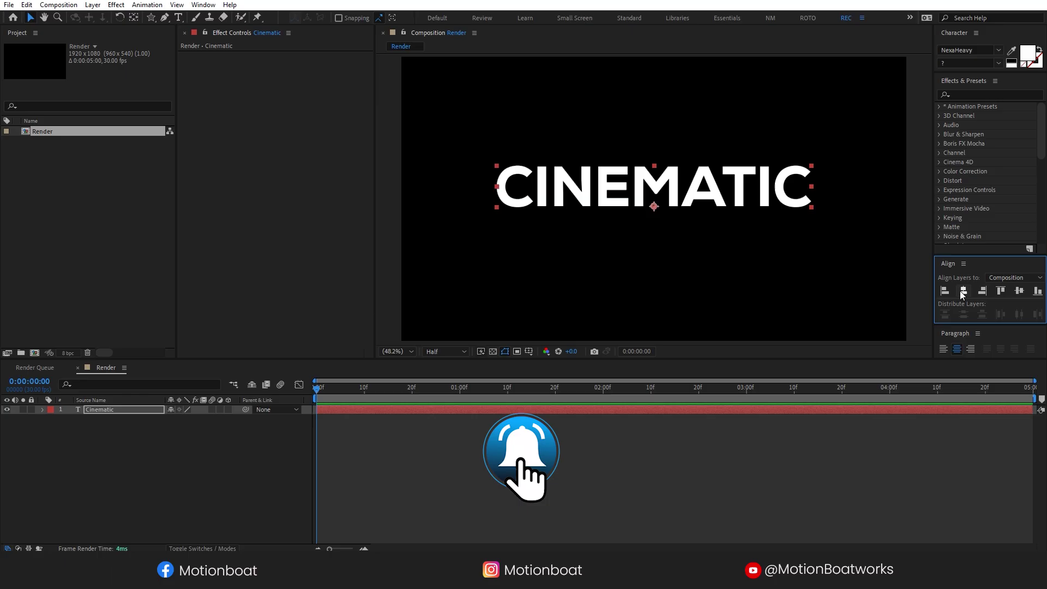
left_click(1020, 291)
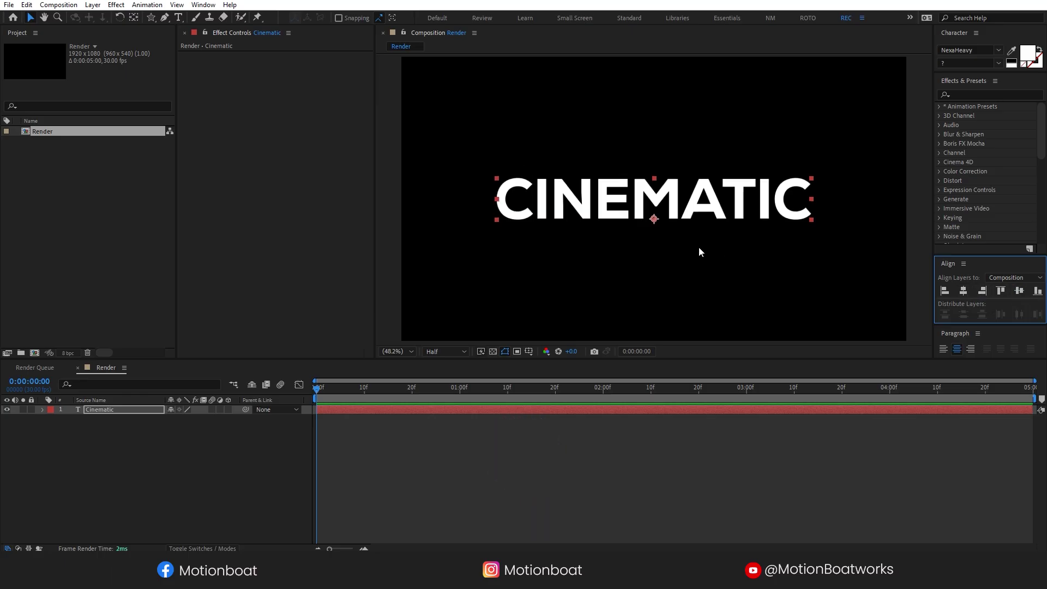
left_click(656, 225)
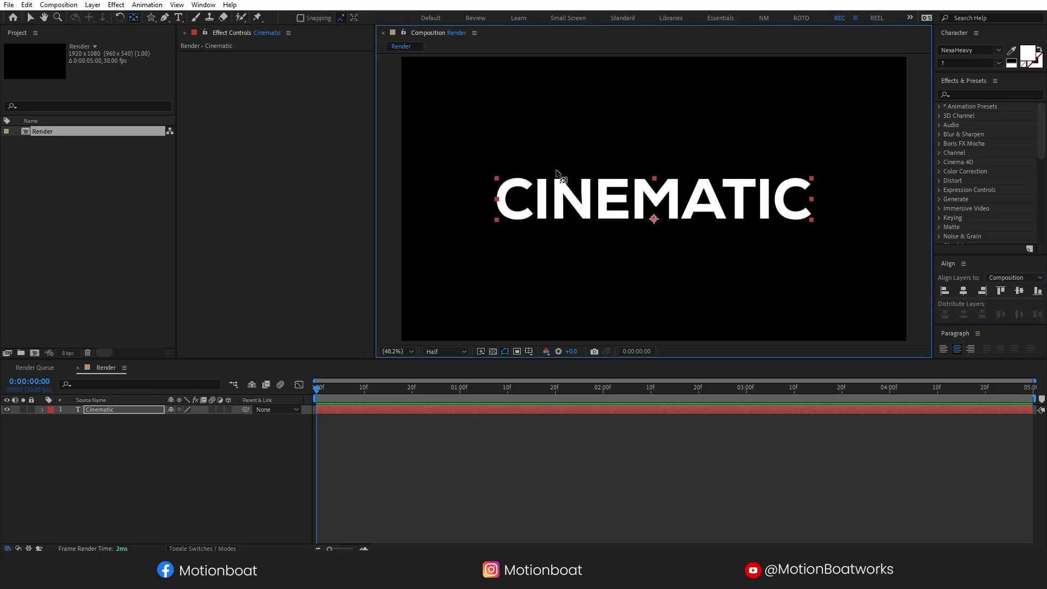
double_click(137, 18)
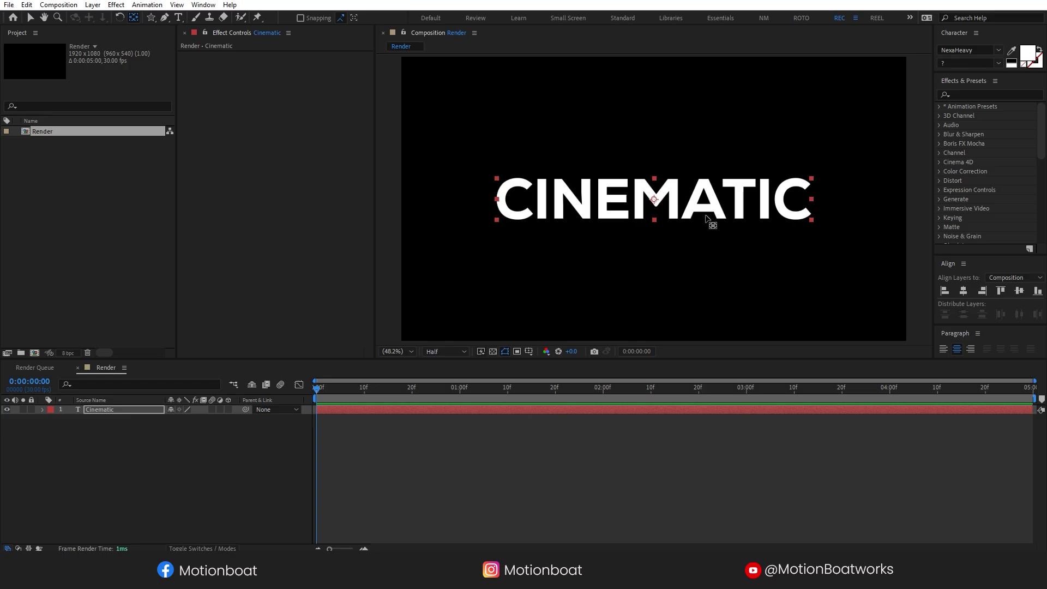
Keyframe CINEMATIC's Scale at 100% and move that keyframe to frame 7.
left_click(190, 440)
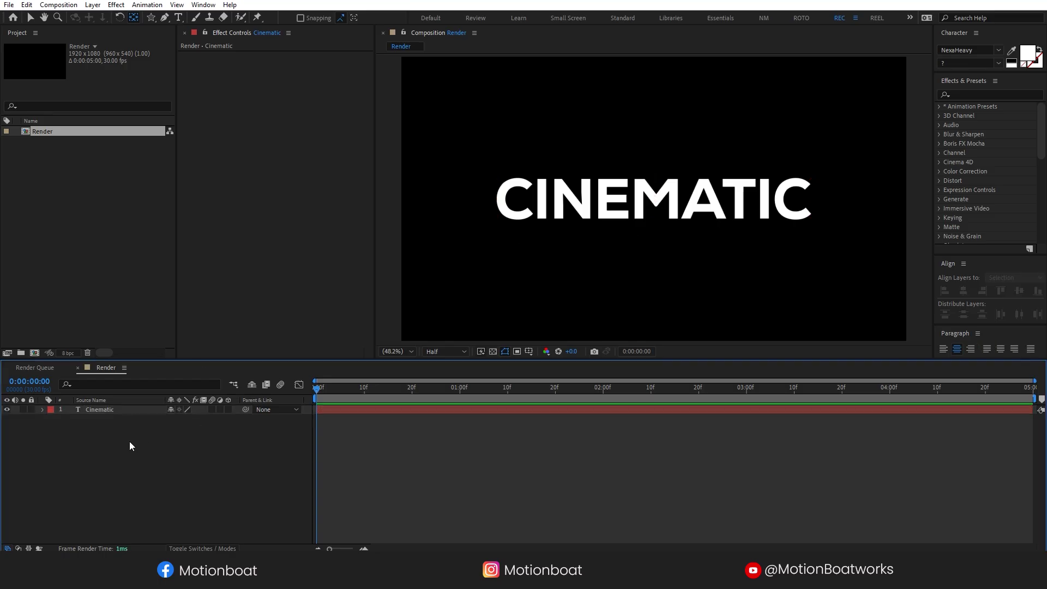
left_click(105, 412)
key("s")
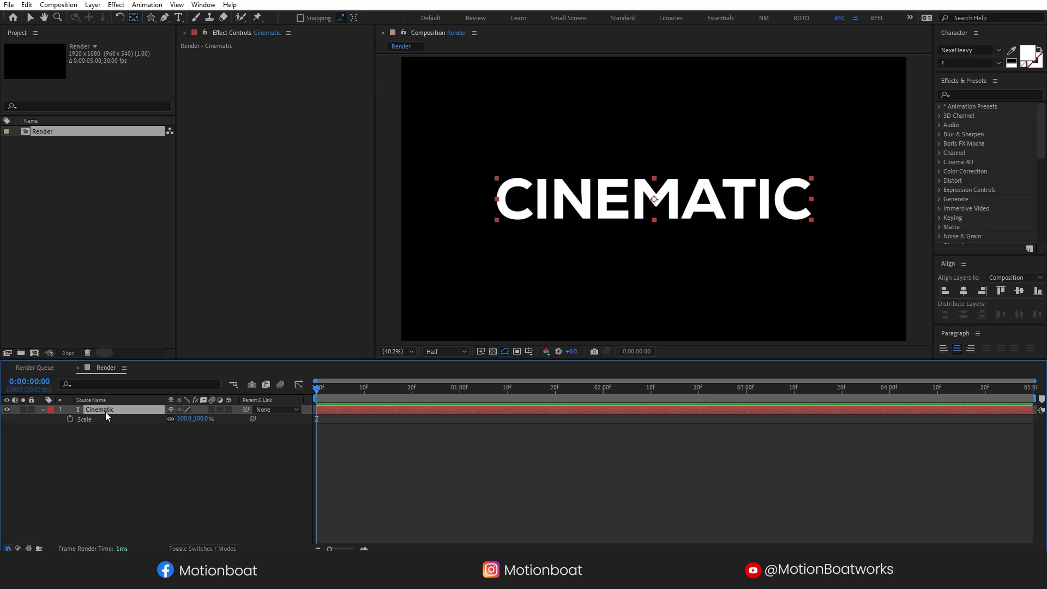
left_click(70, 418)
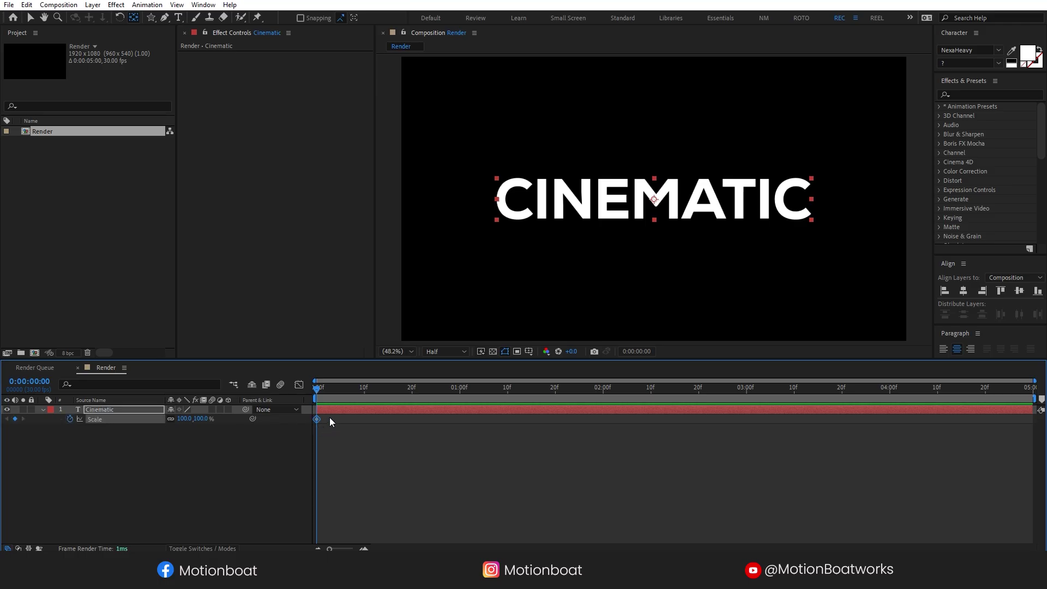
left_click(341, 392)
mouse_move(342, 390)
left_mouse_down()
mouse_move(351, 391)
mouse_move(349, 420)
left_mouse_up()
Set Scale to 2000% at frame 0 and select both Scale keyframes.
key("Home")
left_click(203, 419)
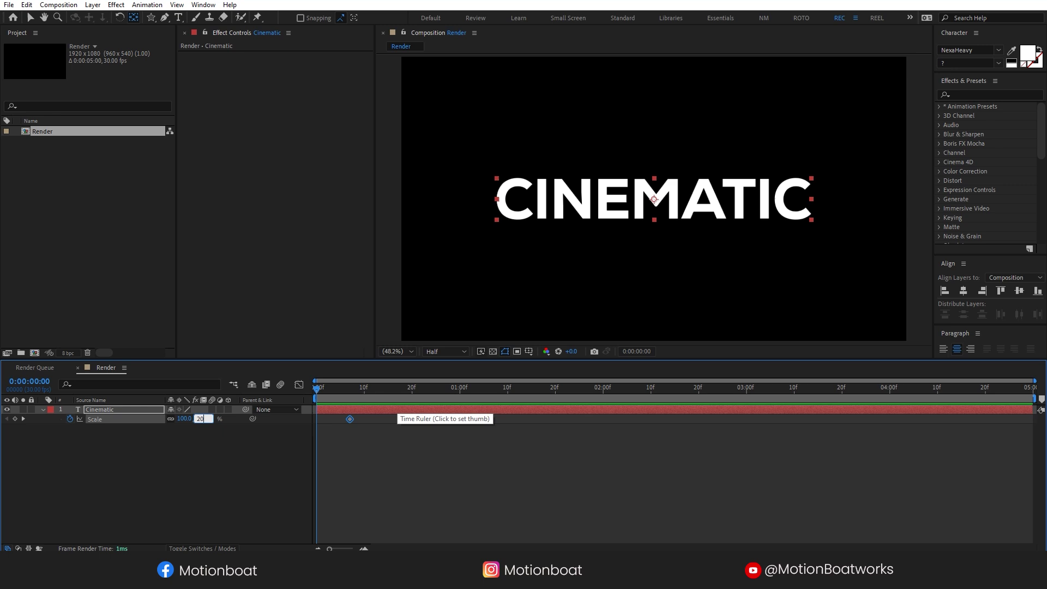
key("Return")
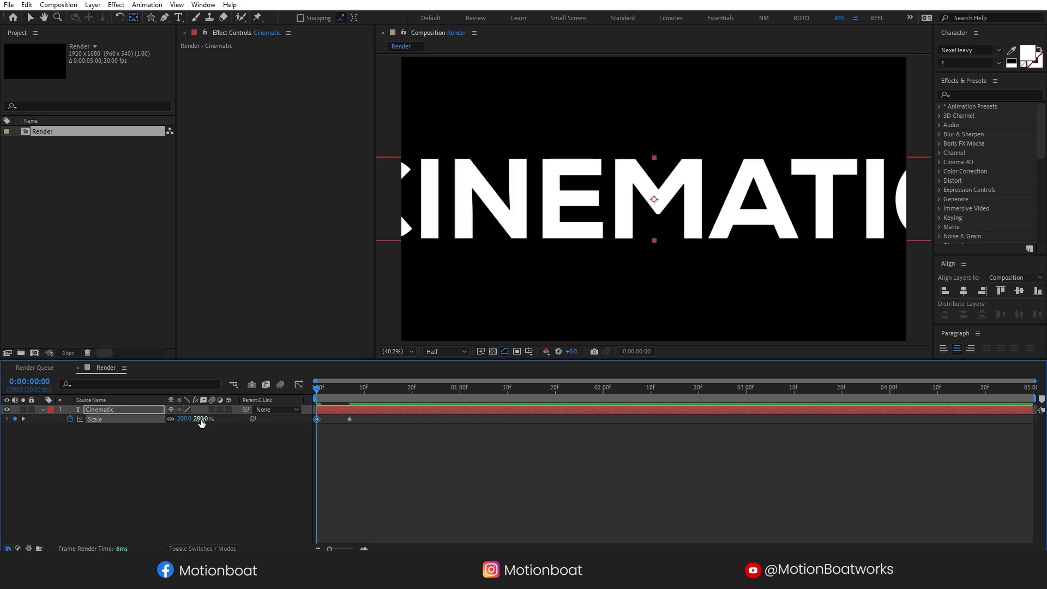
key("Return")
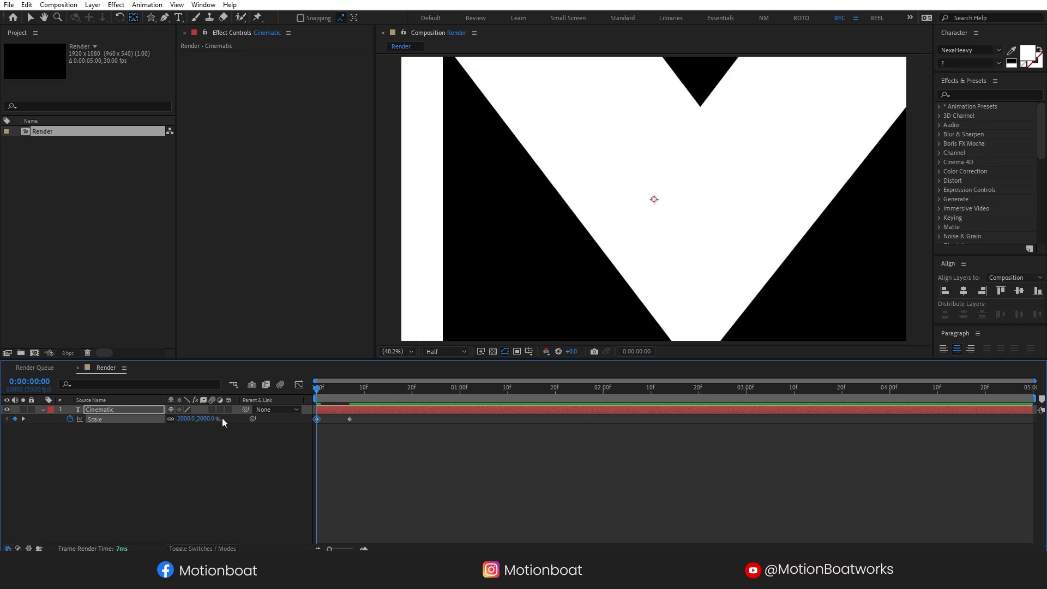
left_click(177, 467)
left_click_drag(358, 418, 307, 425)
Apply Easy Ease to both Scale keyframes.
right_click(348, 420)
mouse_move(396, 413)
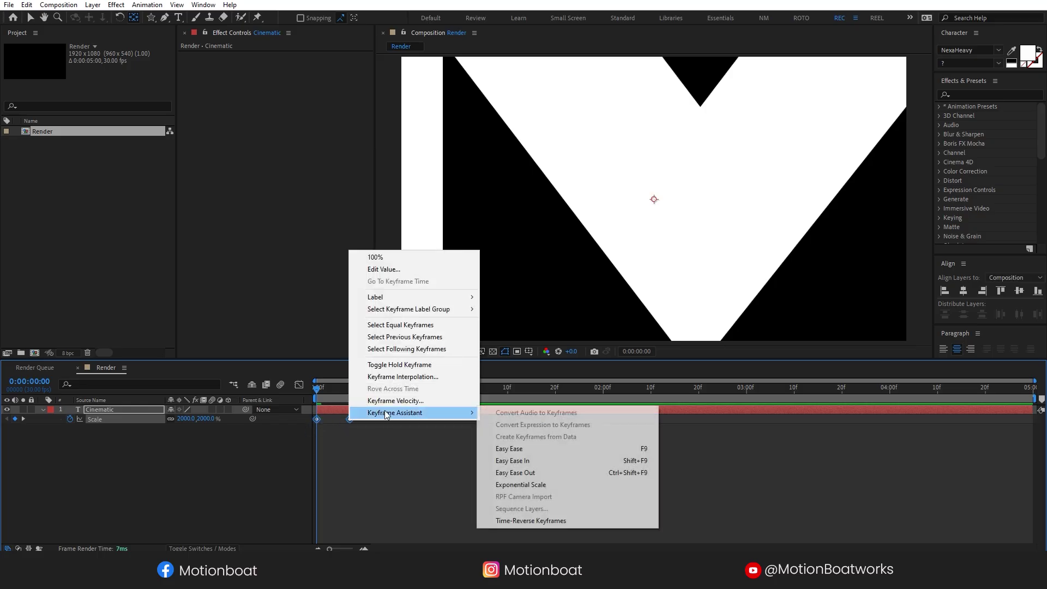
left_click(505, 449)
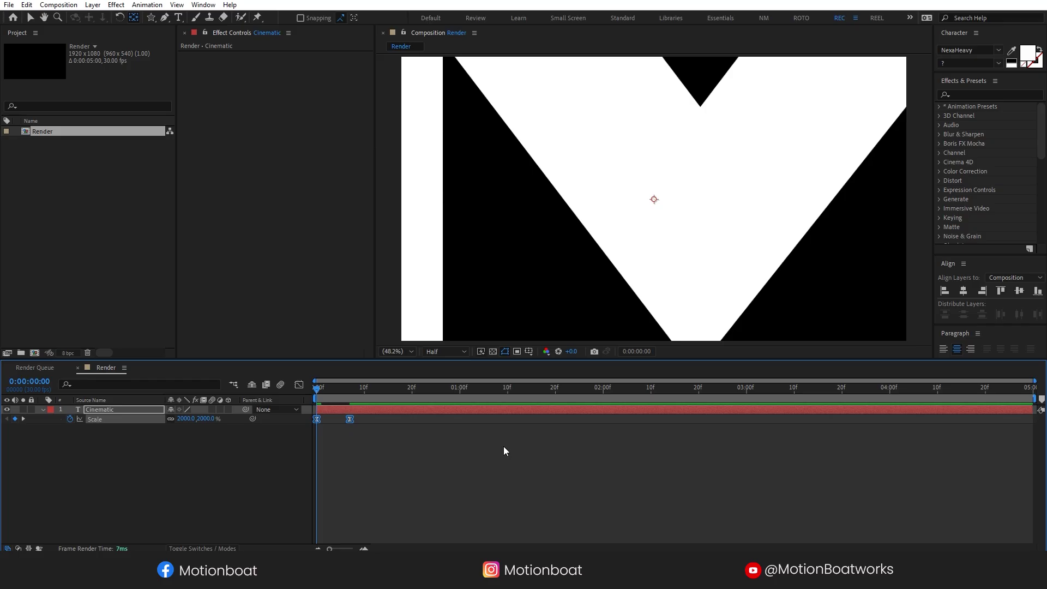
left_click(381, 440)
left_click(349, 419)
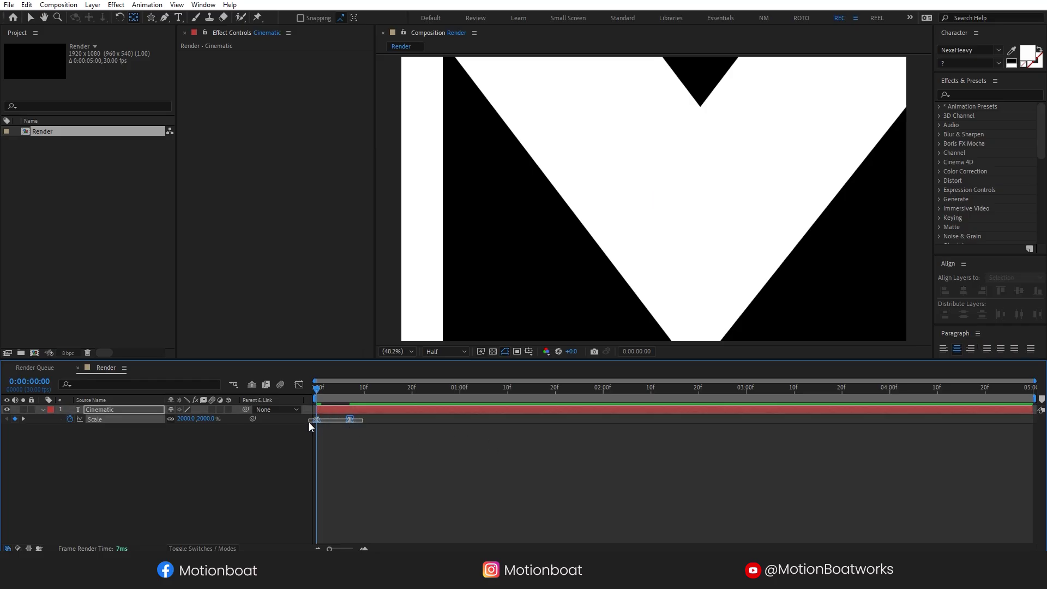
Steepen the Scale speed curve in the Graph Editor and preview the result.
left_click(299, 385)
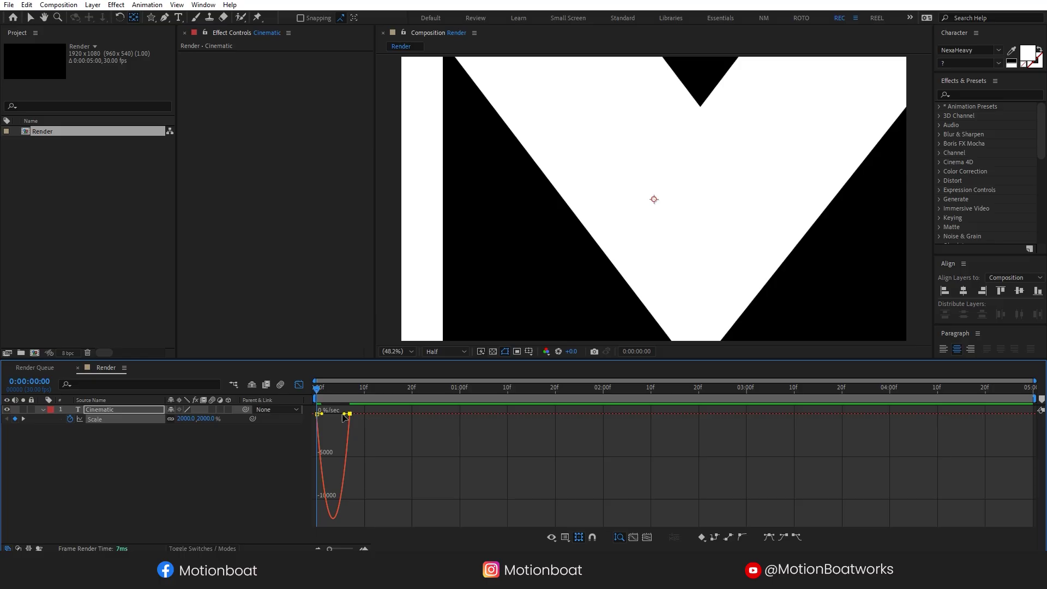
left_click_drag(347, 417, 326, 416)
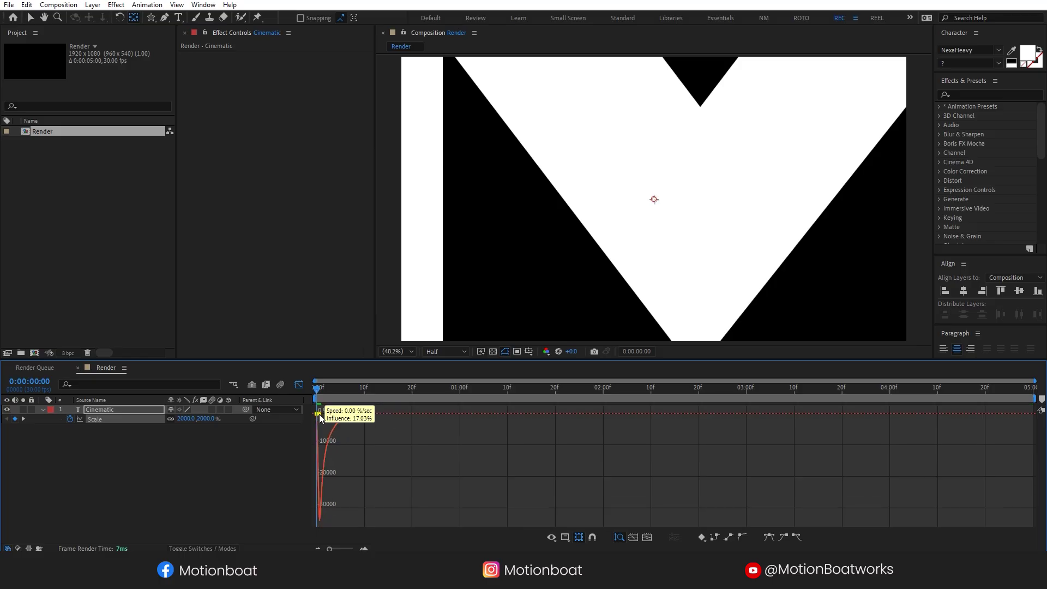
key("equal")
key("equal")
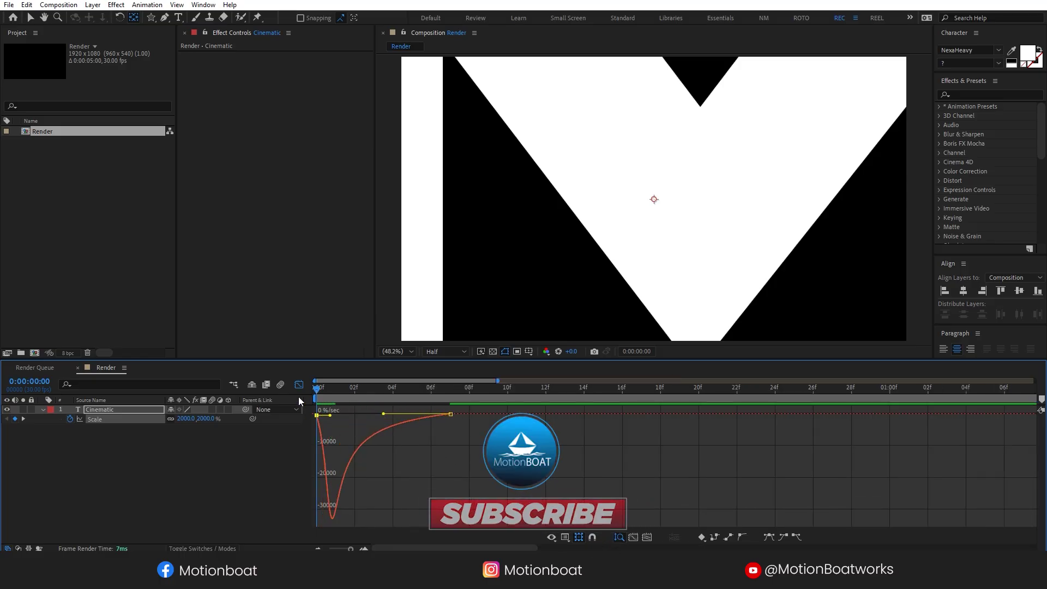
left_click(300, 385)
left_click(246, 455)
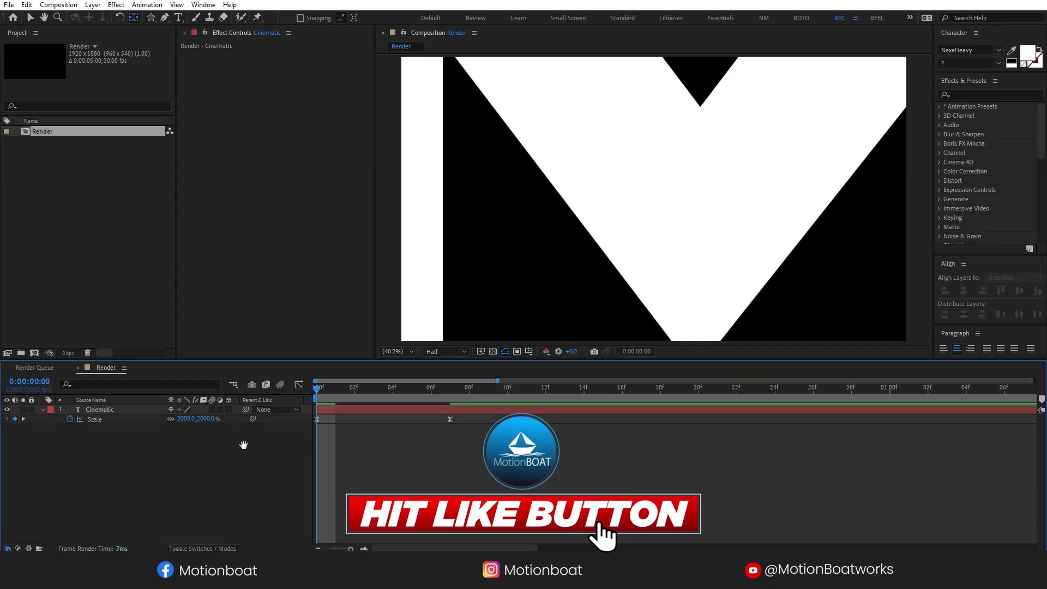
key("space")
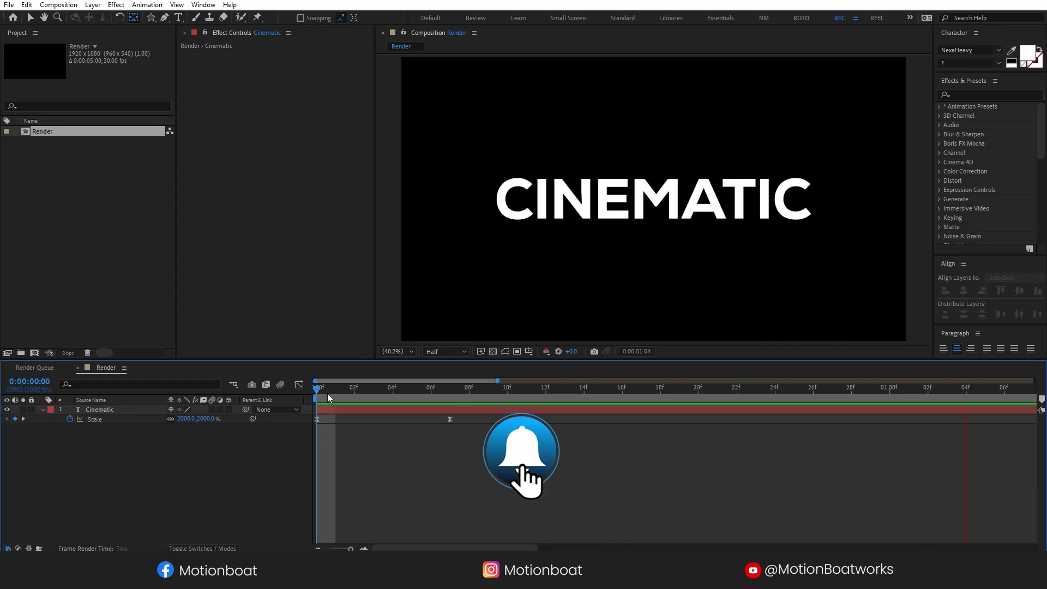
left_click(320, 386)
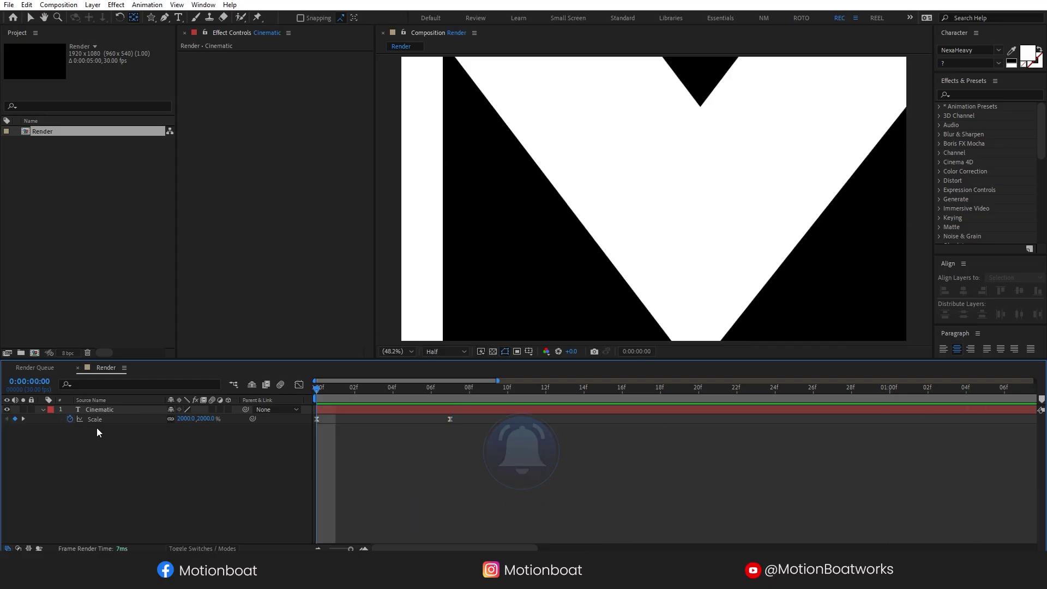
Keyframe CINEMATIC's Opacity and move that keyframe to frame 4.
left_click(100, 409)
key("t")
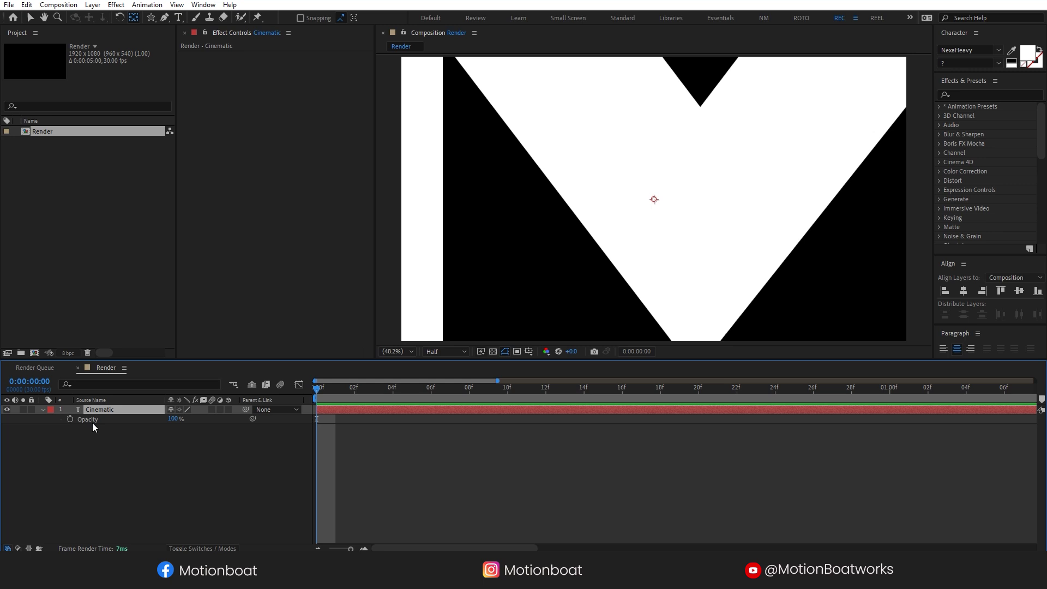
left_click(71, 418)
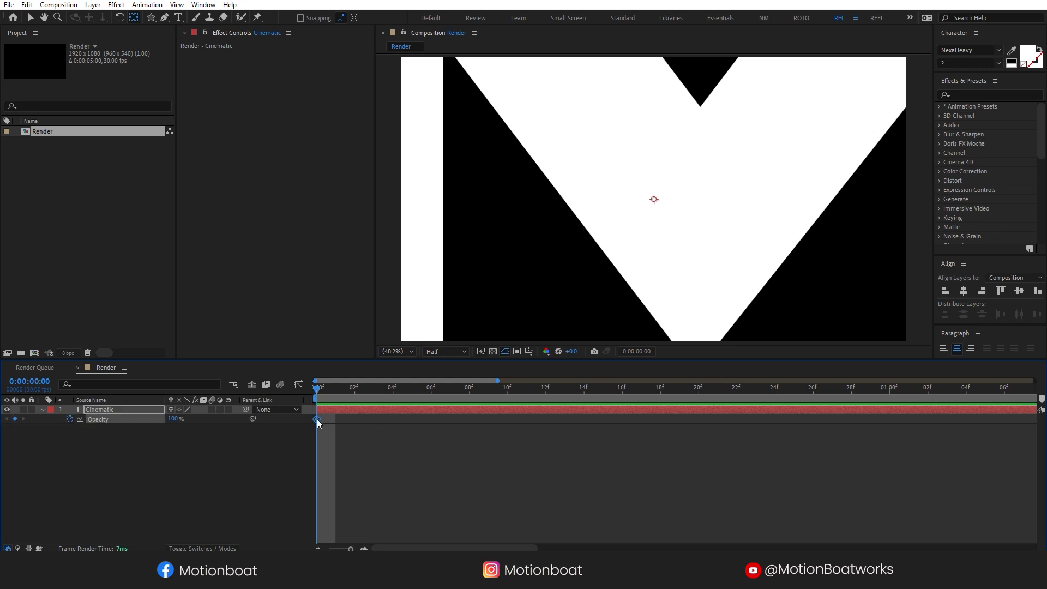
left_click_drag(335, 419, 393, 419)
Set Opacity to 0% at frame 0 and preview the fade-in.
left_click(174, 419)
type("0")
key("Return")
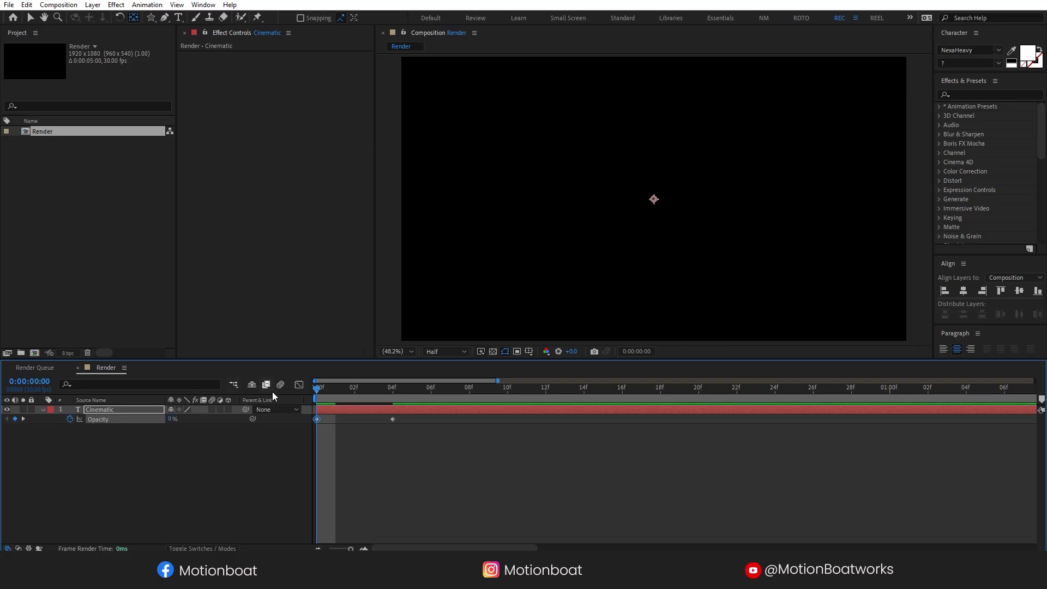
key("space")
key("space")
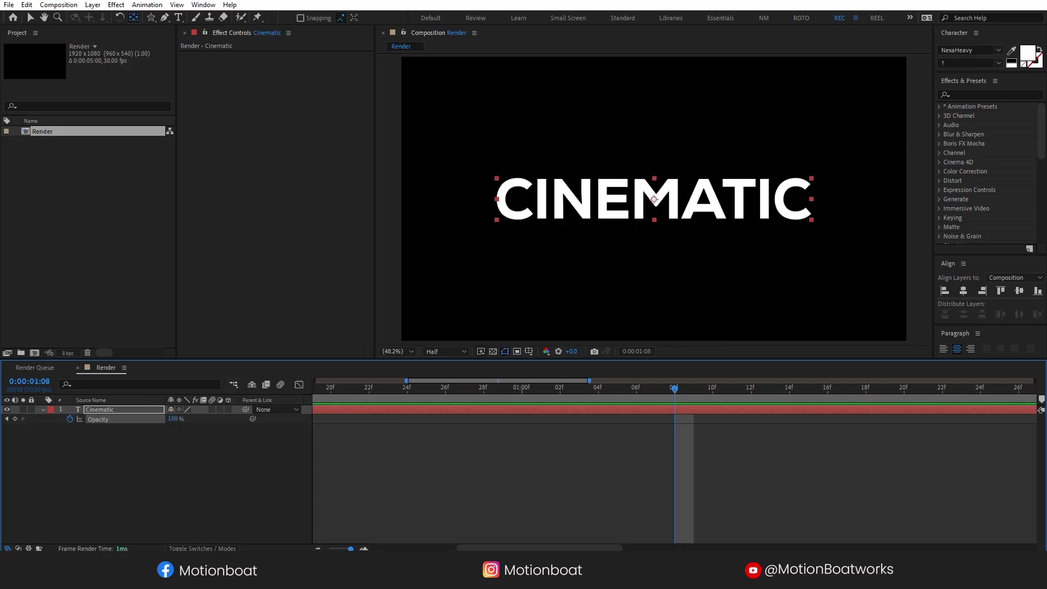
key("Home")
left_click_drag(398, 548, 1015, 548)
left_click(206, 437)
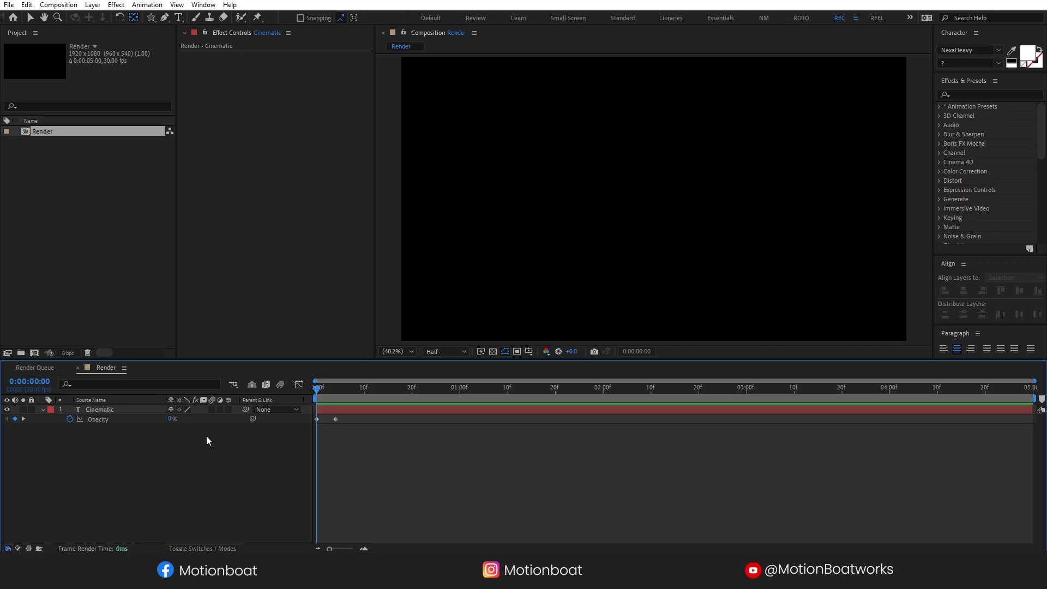
left_click(58, 413)
Add a Tracking animator to the CINEMATIC text layer.
left_click(43, 410)
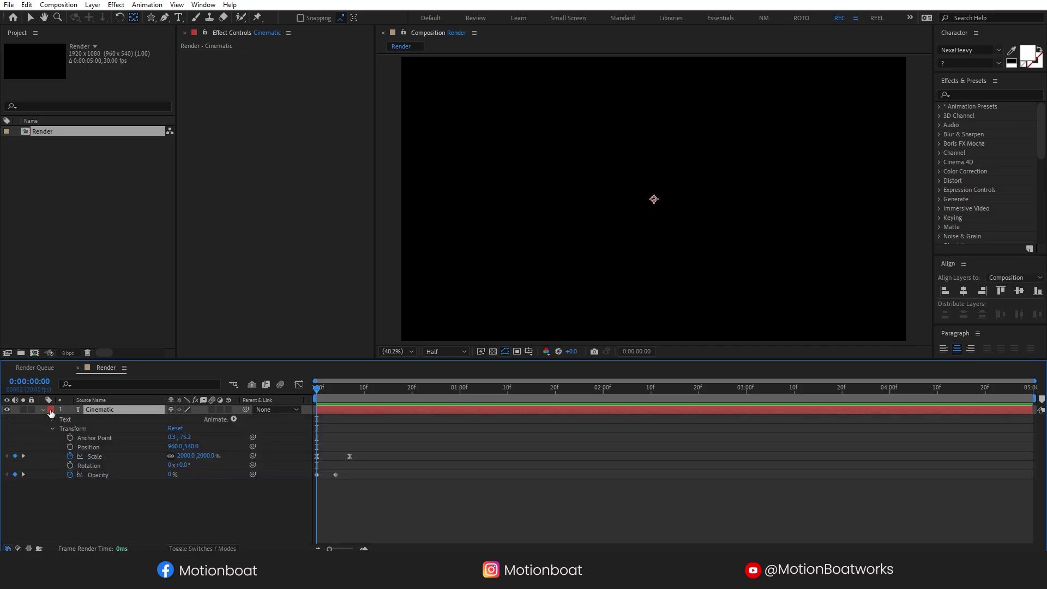
left_click(234, 419)
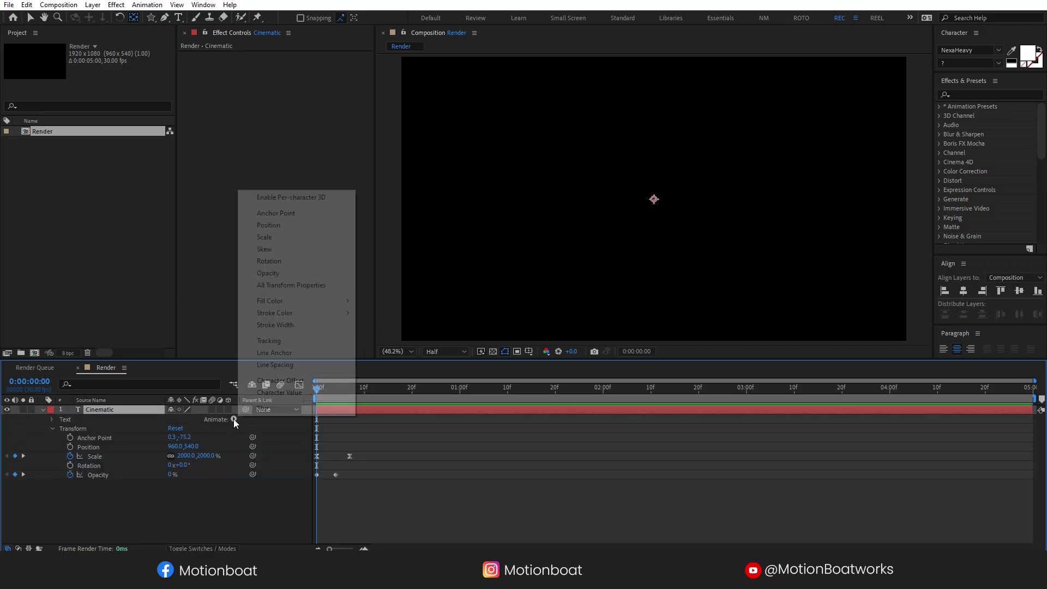
left_click(268, 341)
left_click(74, 494)
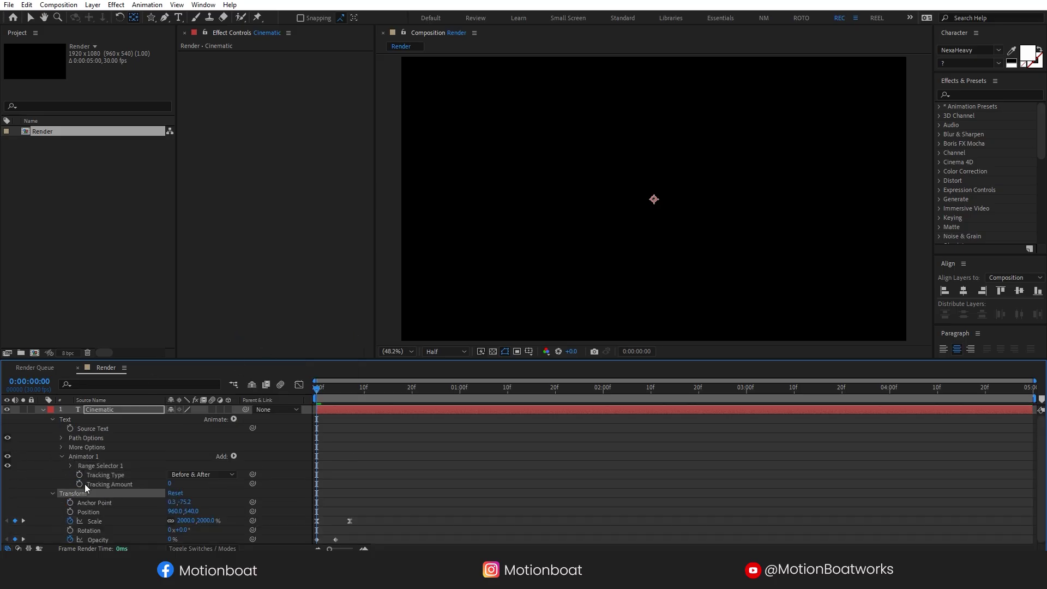
Keyframe Tracking Amount at 0 on frame 7 and 75 at 4:29.
left_click(349, 393)
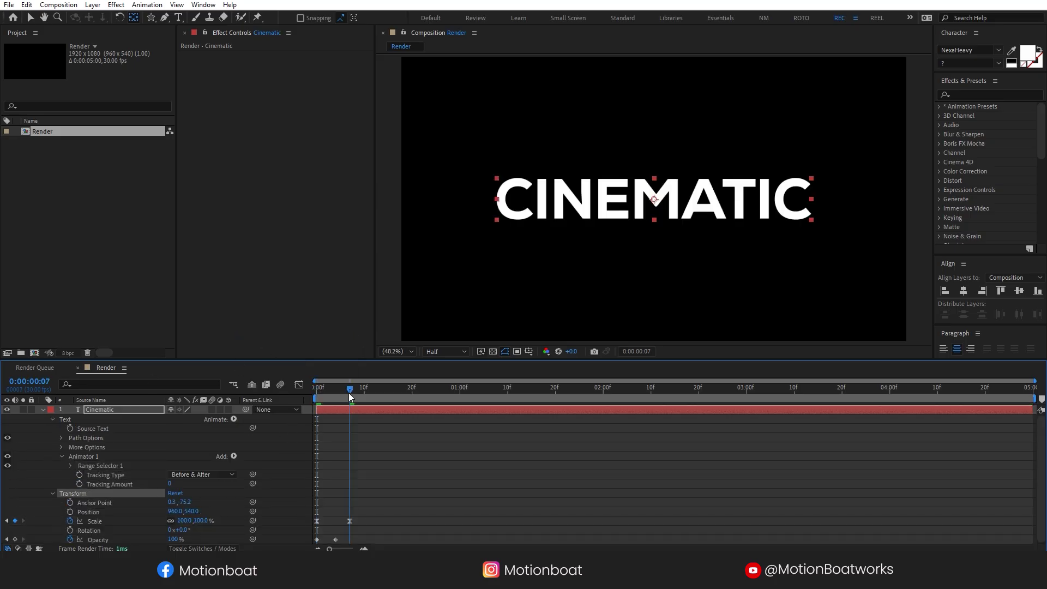
left_click(80, 483)
left_click_drag(1017, 390, 1028, 391)
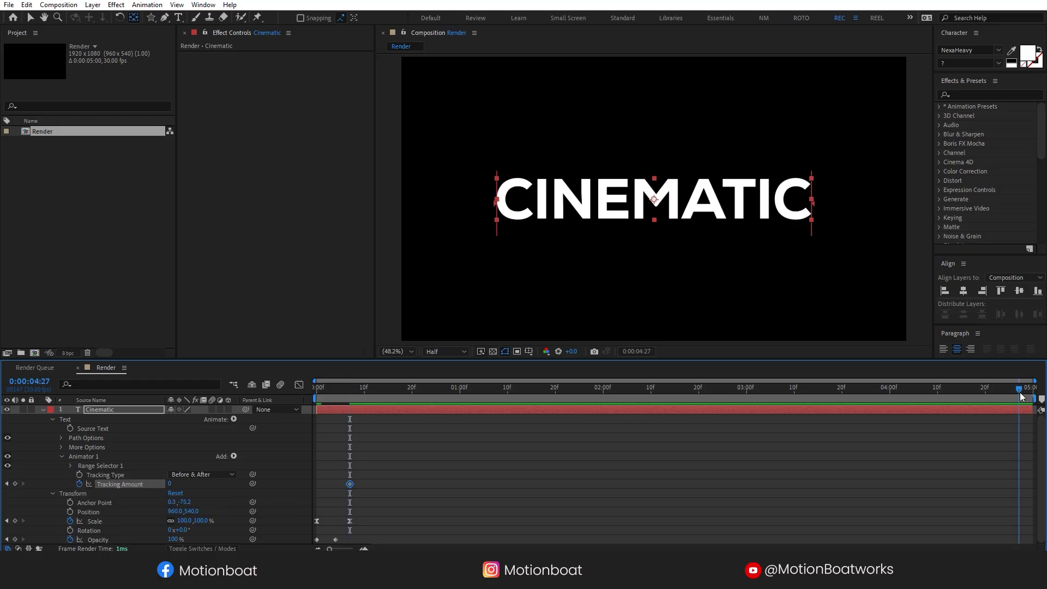
left_click(171, 485)
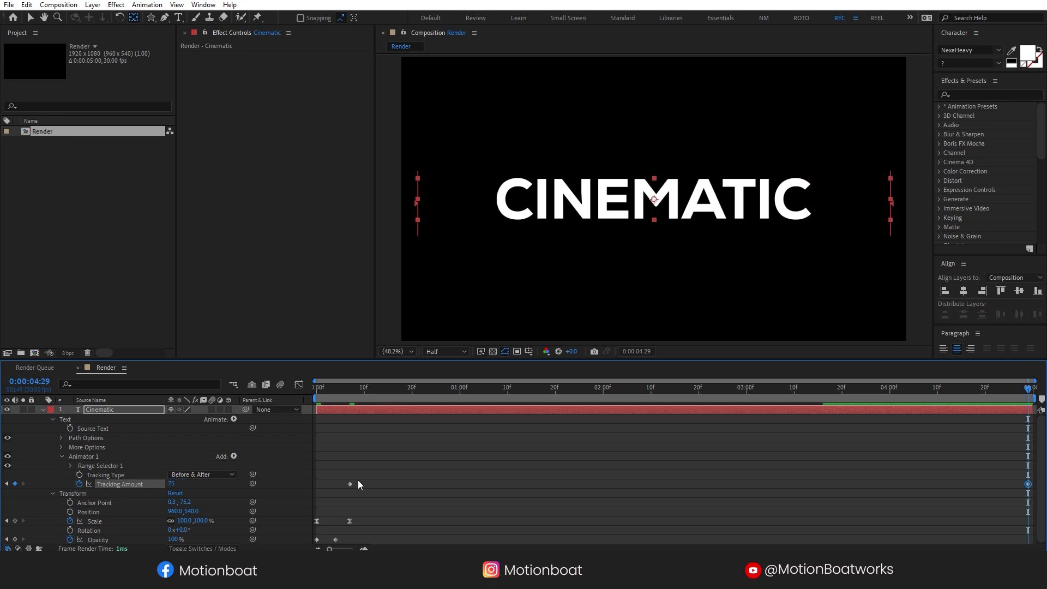
key("Return")
Preview the spreading-letters animation from the start.
left_click(903, 512)
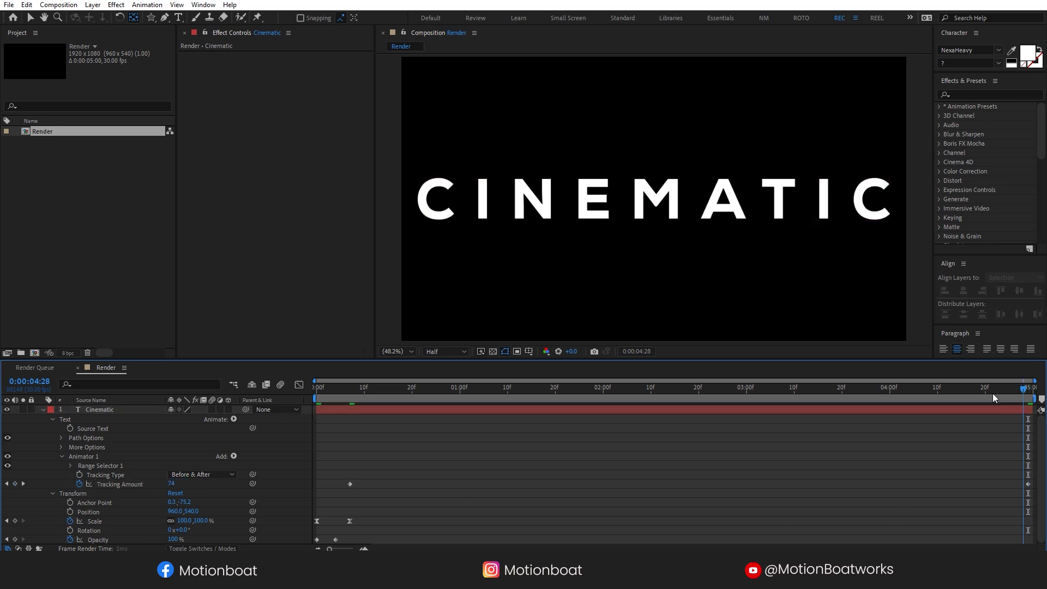
left_click_drag(1028, 388, 317, 388)
key("space")
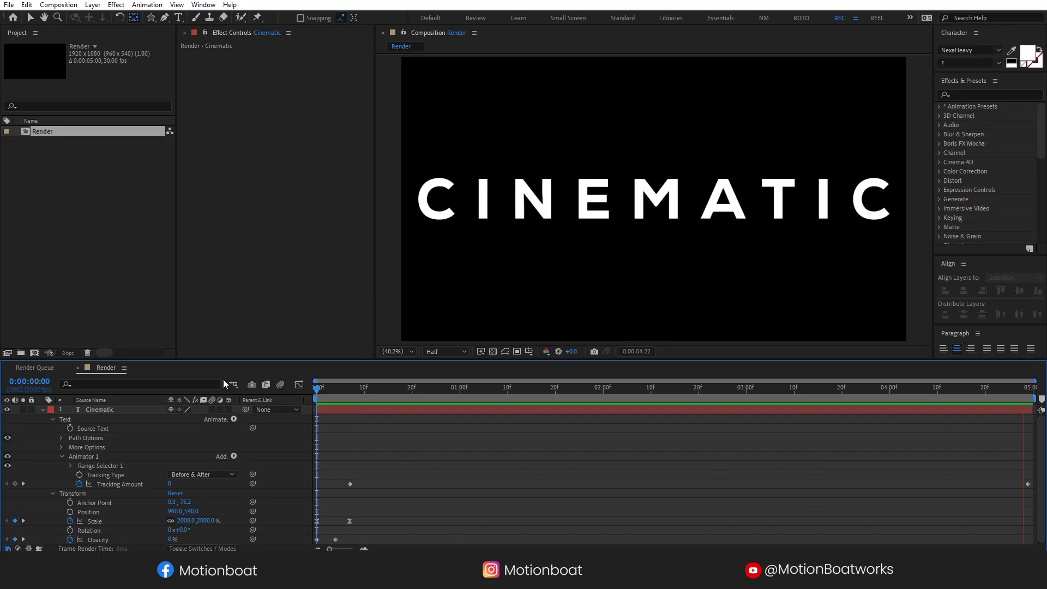
left_click_drag(324, 390, 331, 390)
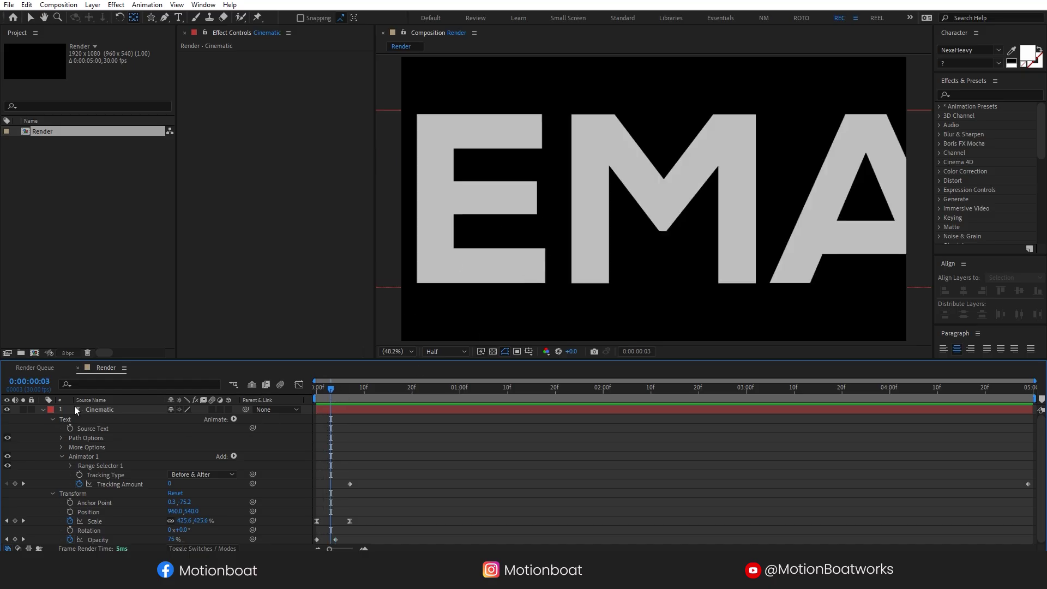
Enable the Motion Blur switch on CINEMATIC and preview the blurred slam-in.
left_click(43, 411)
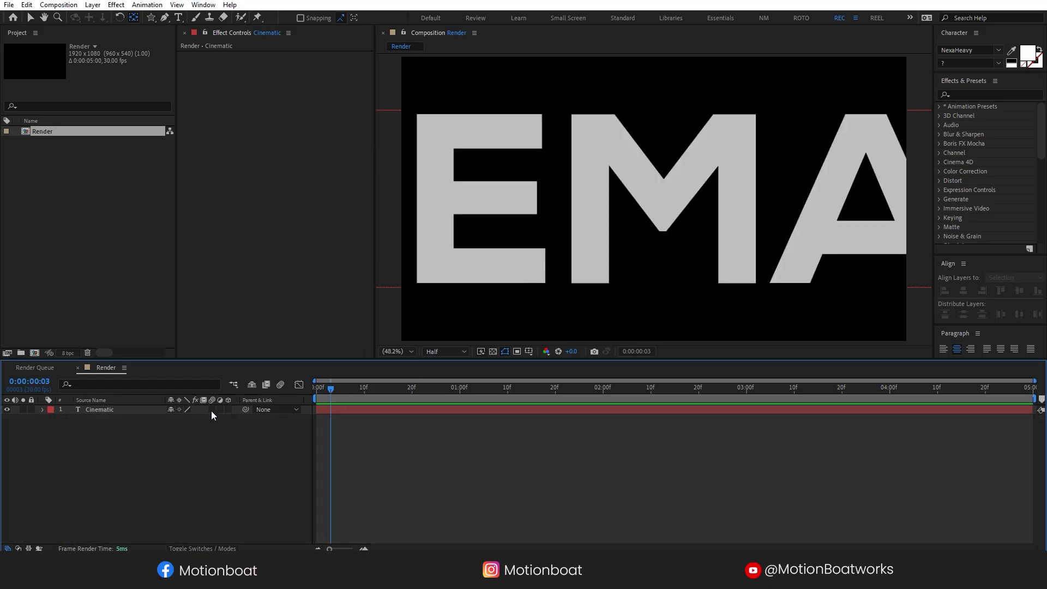
left_click(211, 411)
left_click_drag(331, 389, 298, 390)
key("space")
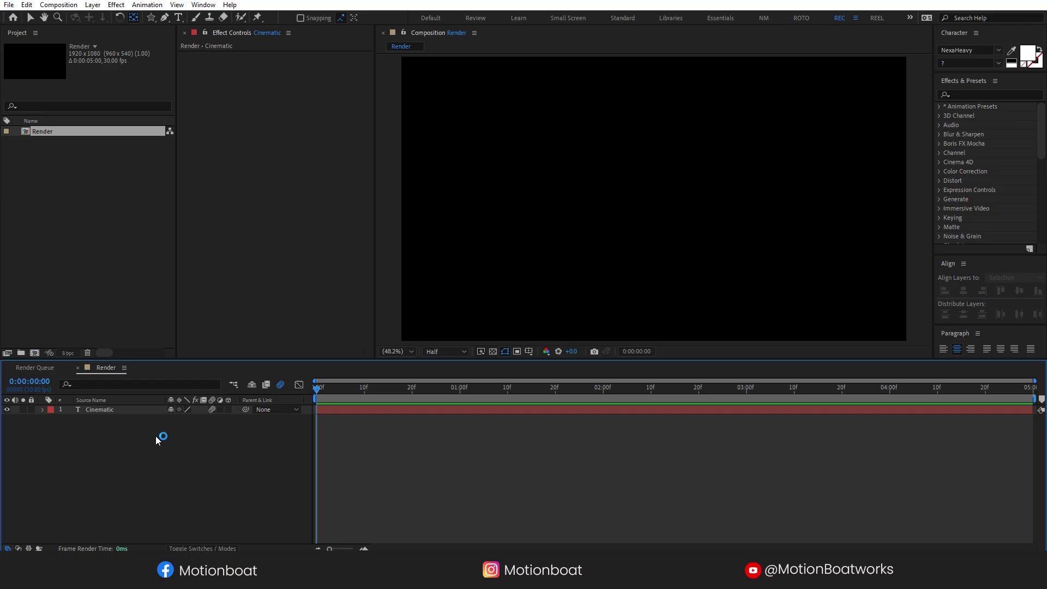
With the Star tool and fill set to None, draw a red-outlined star from the comp centre.
left_click(152, 18)
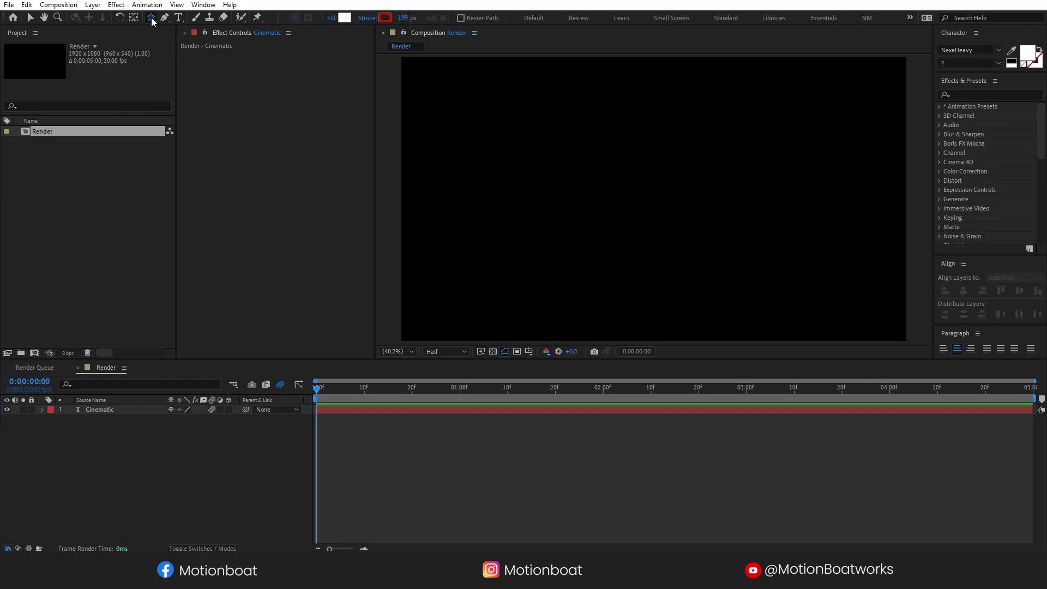
left_click(152, 19)
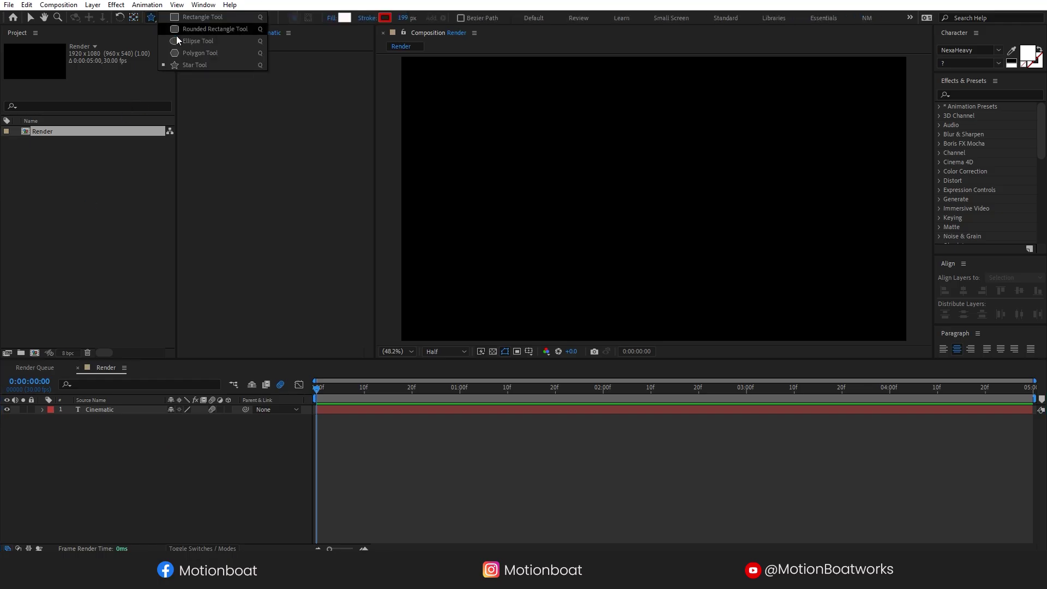
left_click(196, 66)
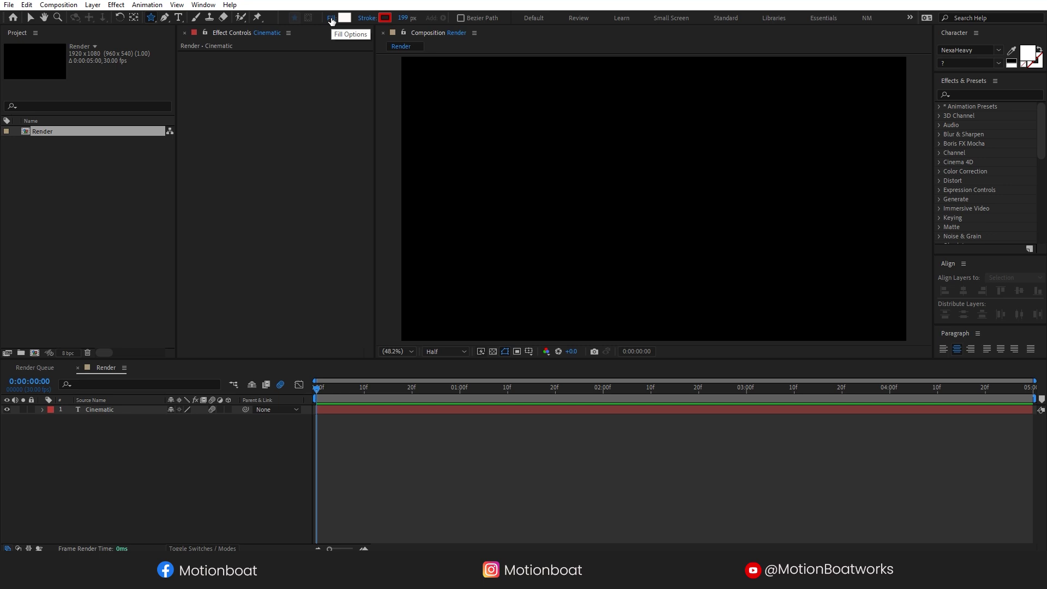
left_click(332, 18)
left_click(497, 179)
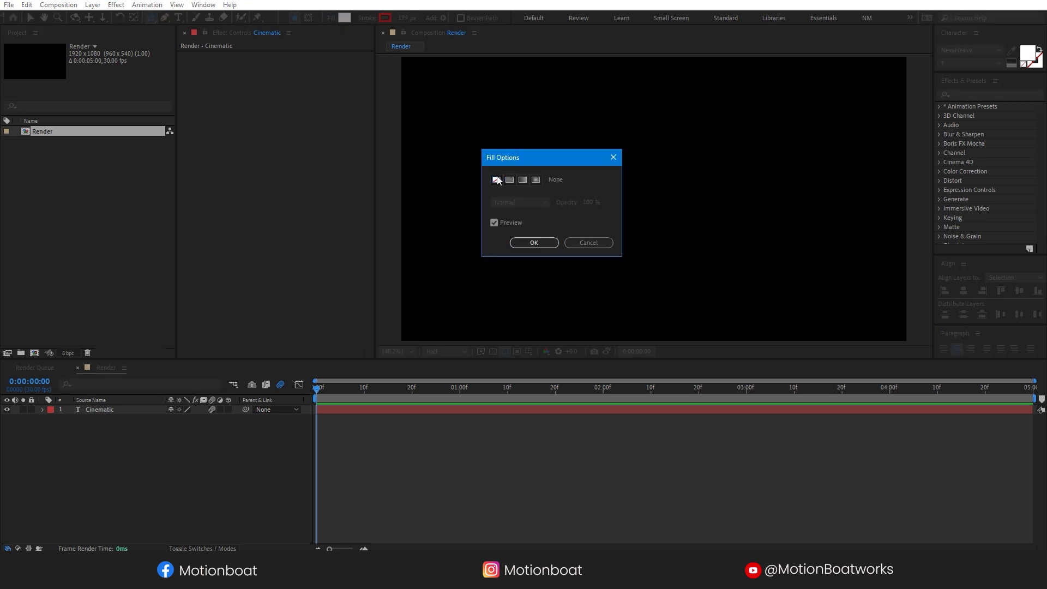
left_click(534, 242)
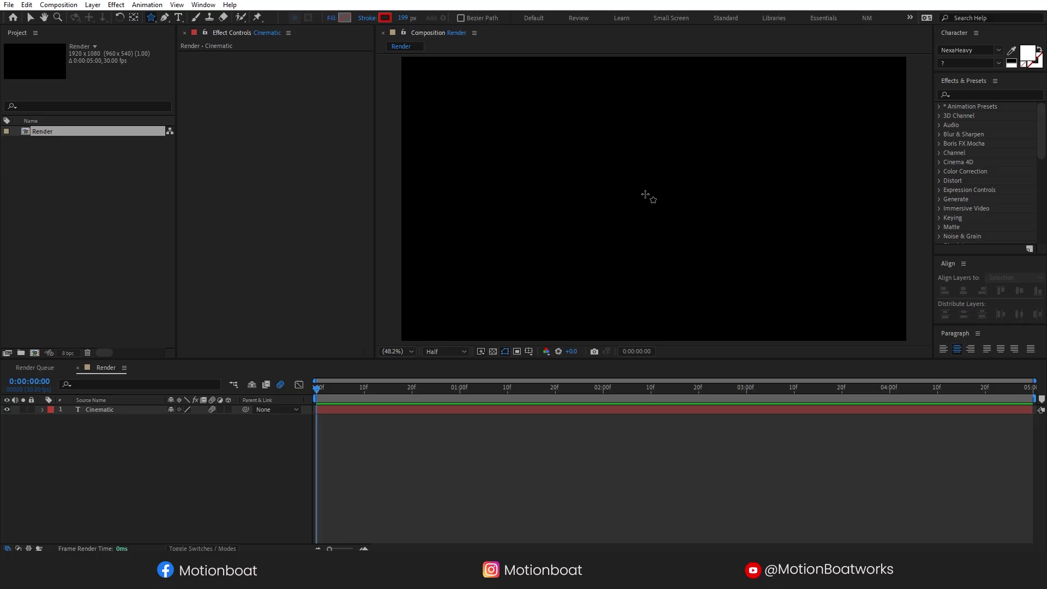
left_click_drag(647, 195, 715, 262)
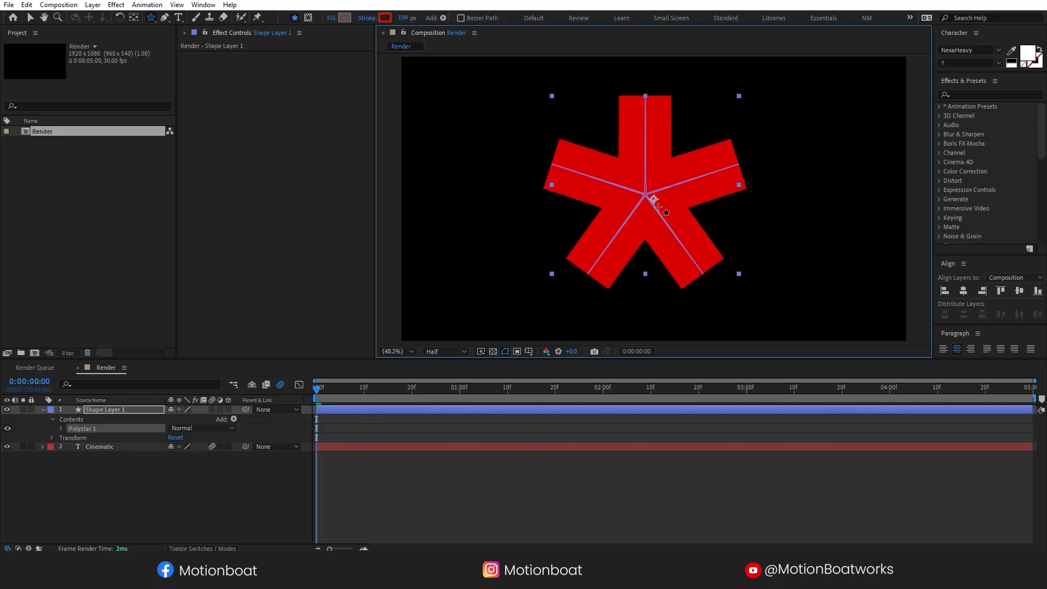
Set Polystar Path 1 to 3 points and scrub Inner Radius up to about 190.
left_click(62, 430)
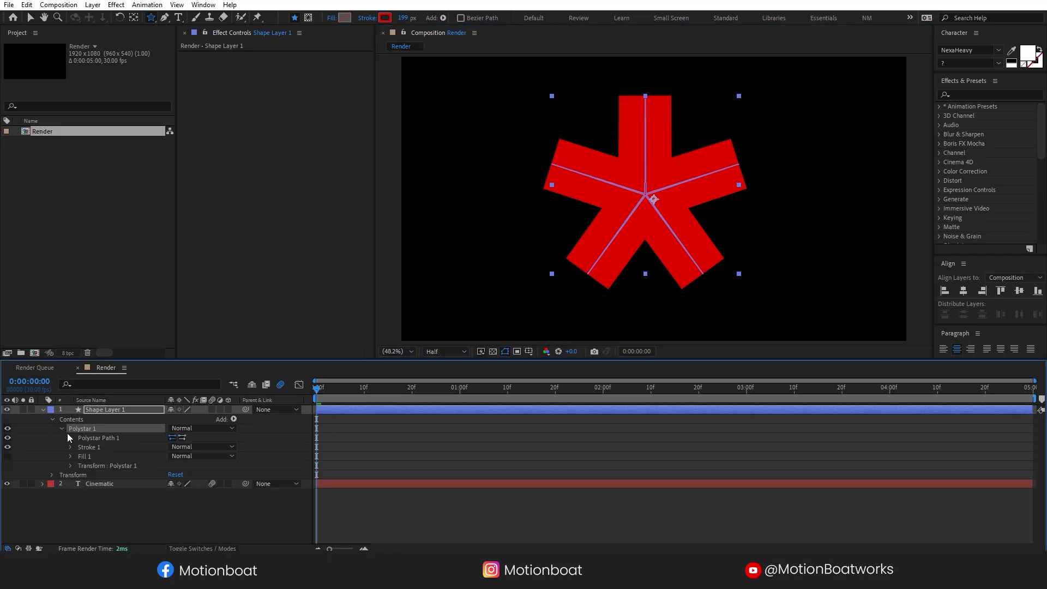
left_click(71, 438)
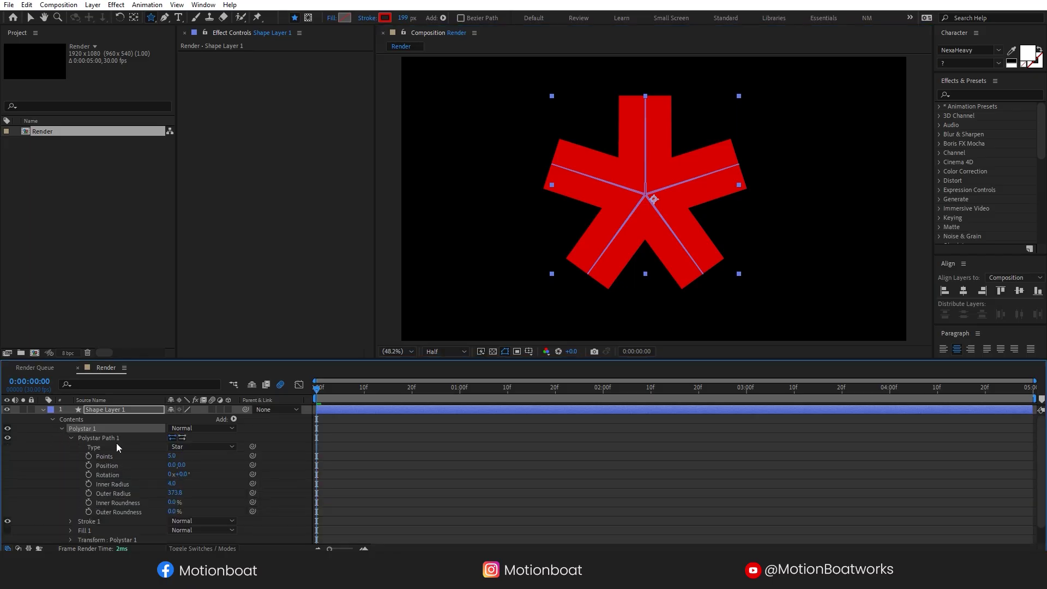
left_click(201, 457)
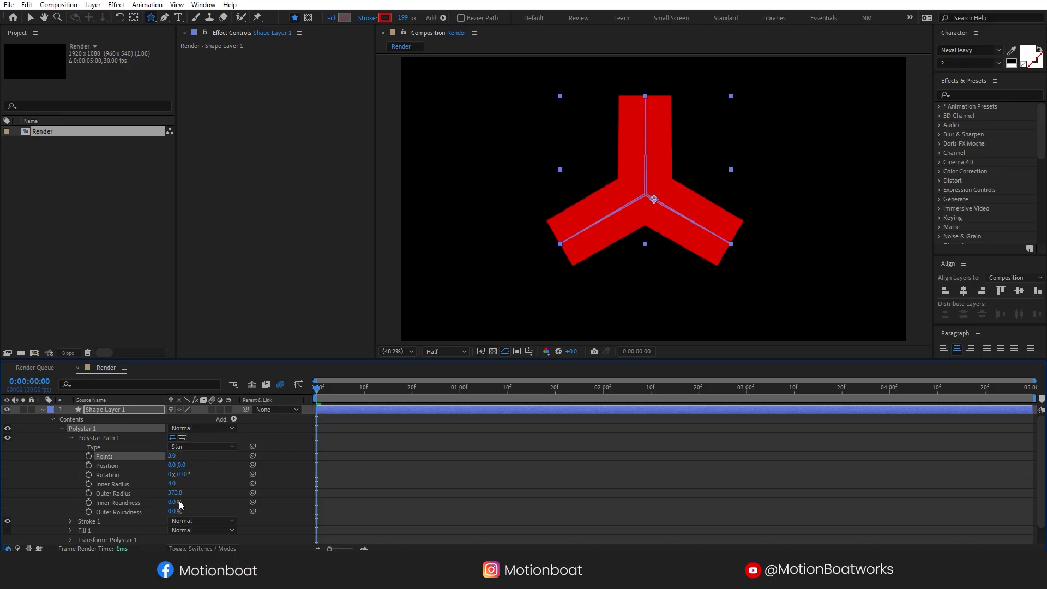
left_click(174, 484)
type("0")
key("Return")
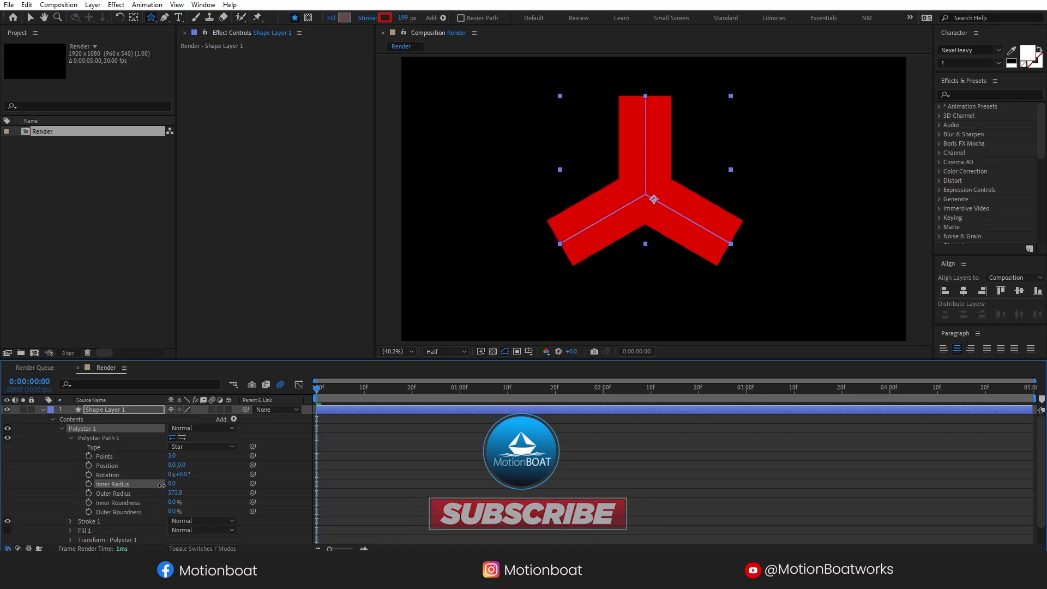
left_click_drag(171, 485, 271, 490)
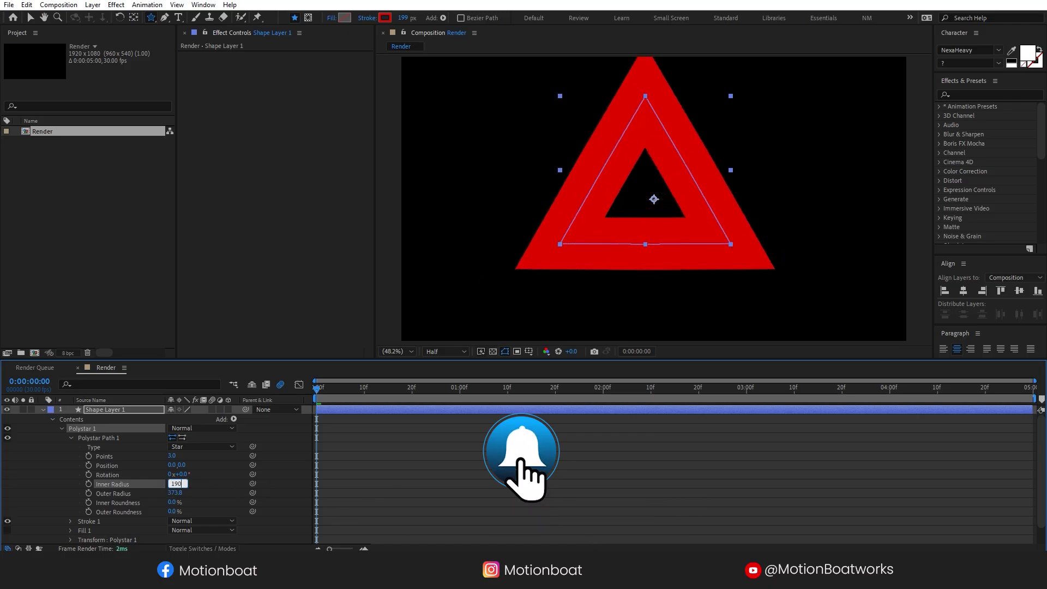
left_click(61, 428)
key("y")
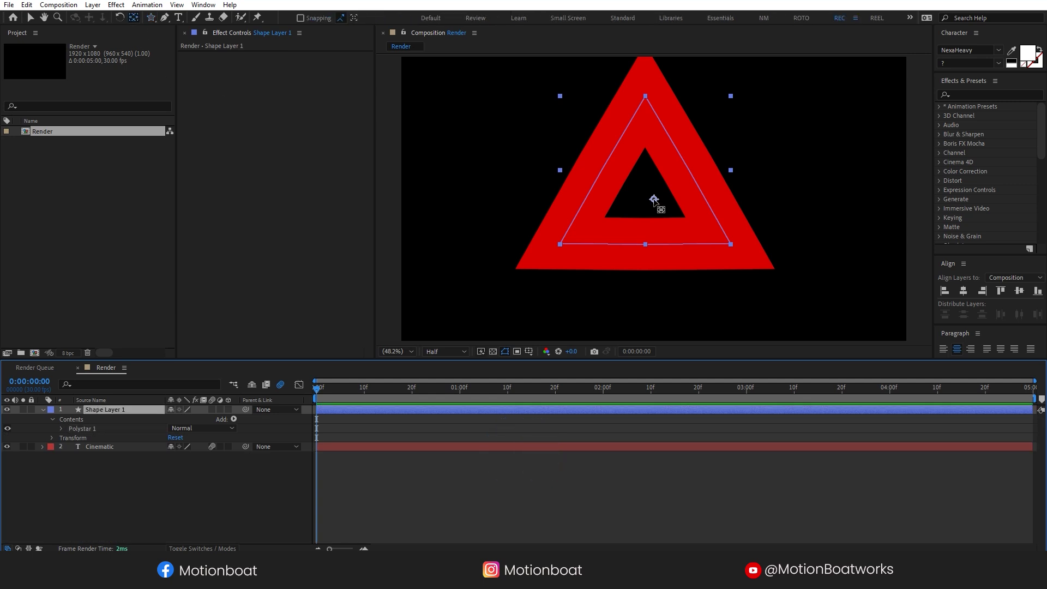
Align Shape Layer 1 to the composition's vertical and horizontal centre, then show its Scale.
left_click(654, 201)
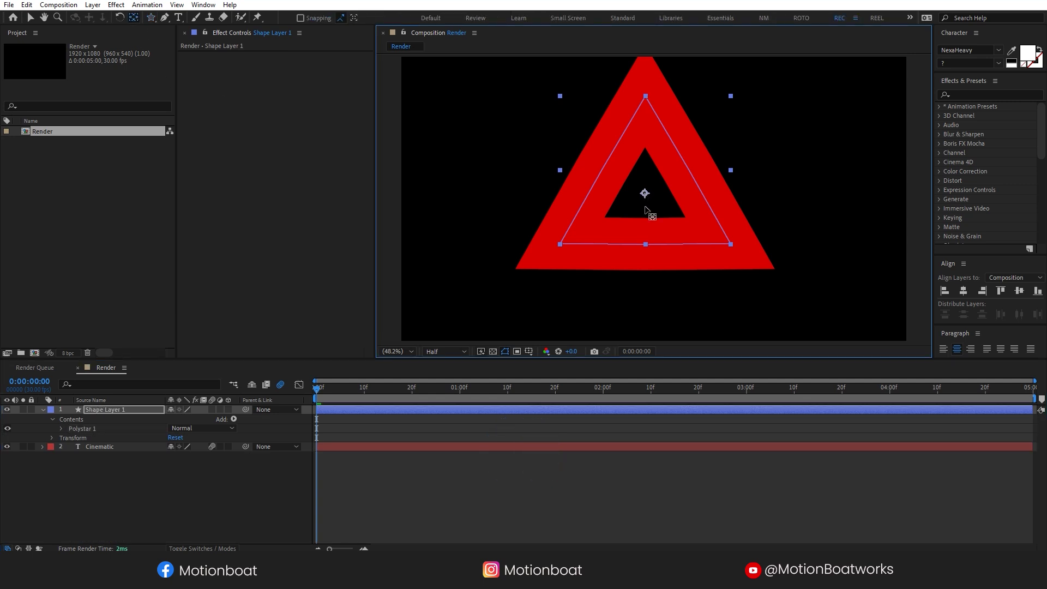
left_click(107, 479)
left_click(111, 407)
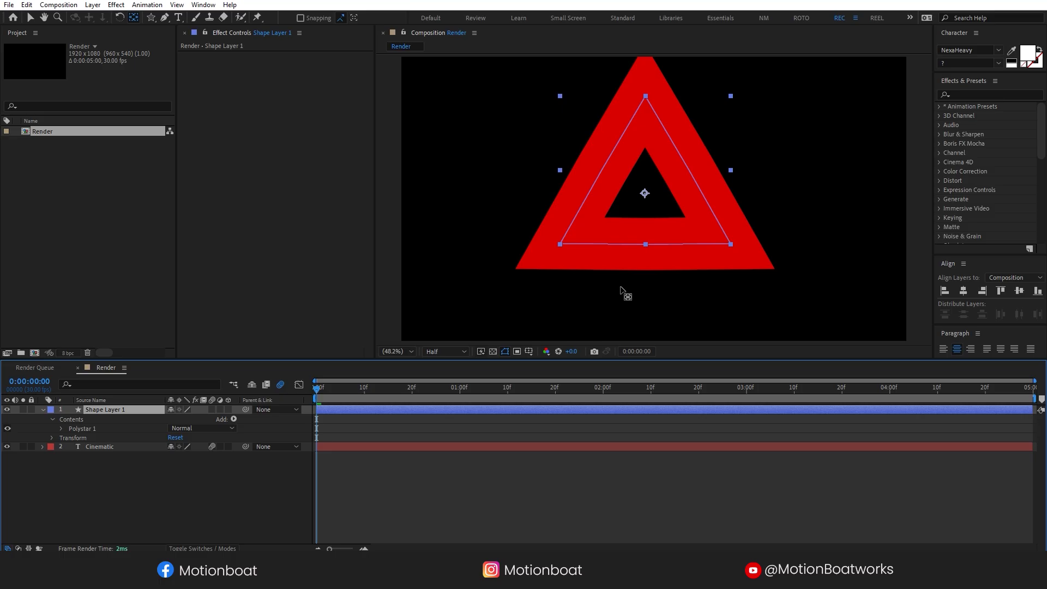
left_click(1021, 292)
left_click(964, 292)
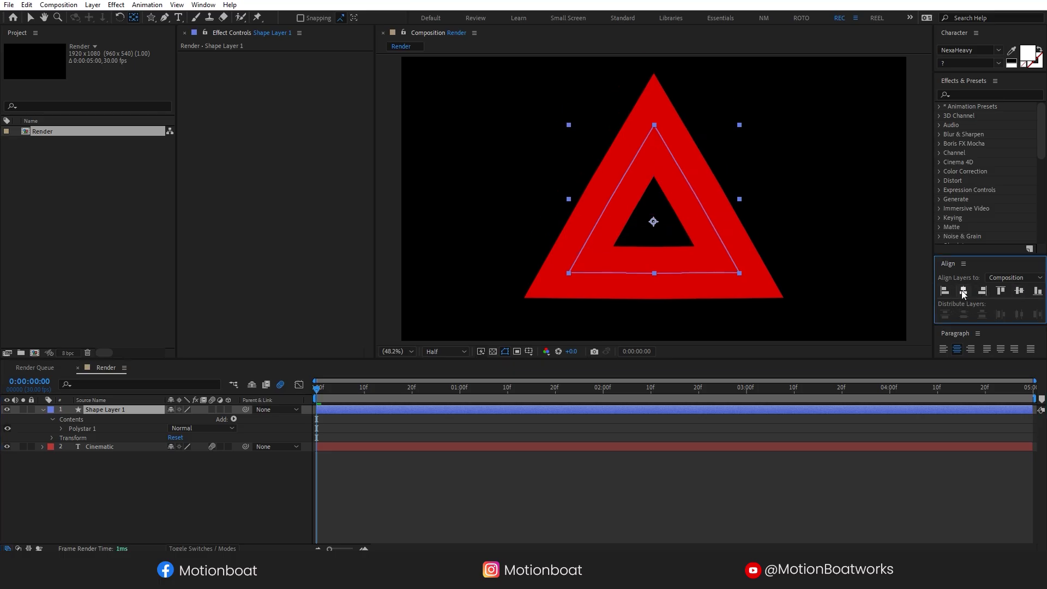
left_click(114, 482)
left_click(106, 410)
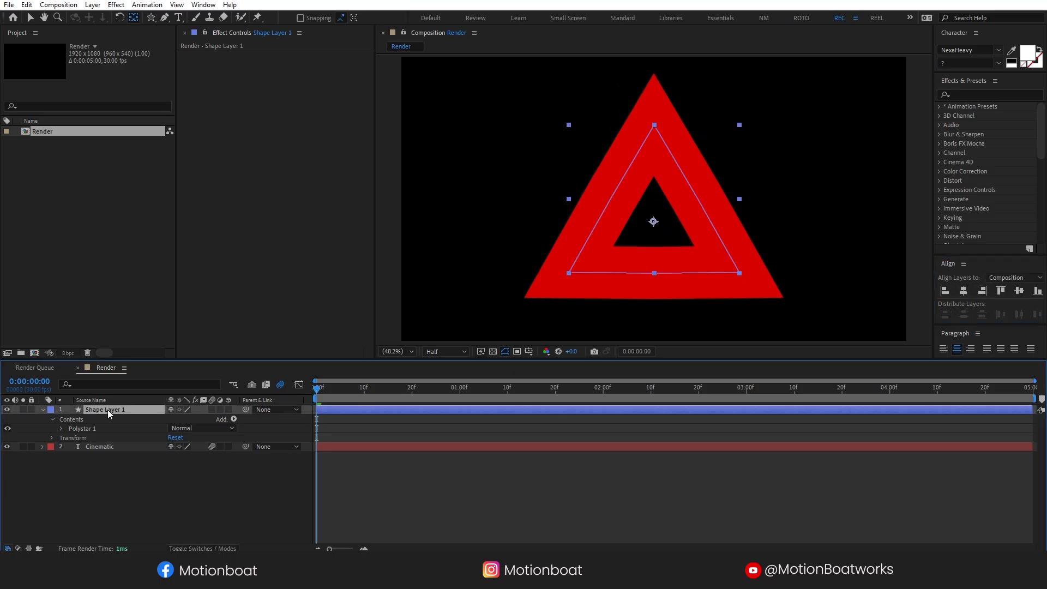
key("s")
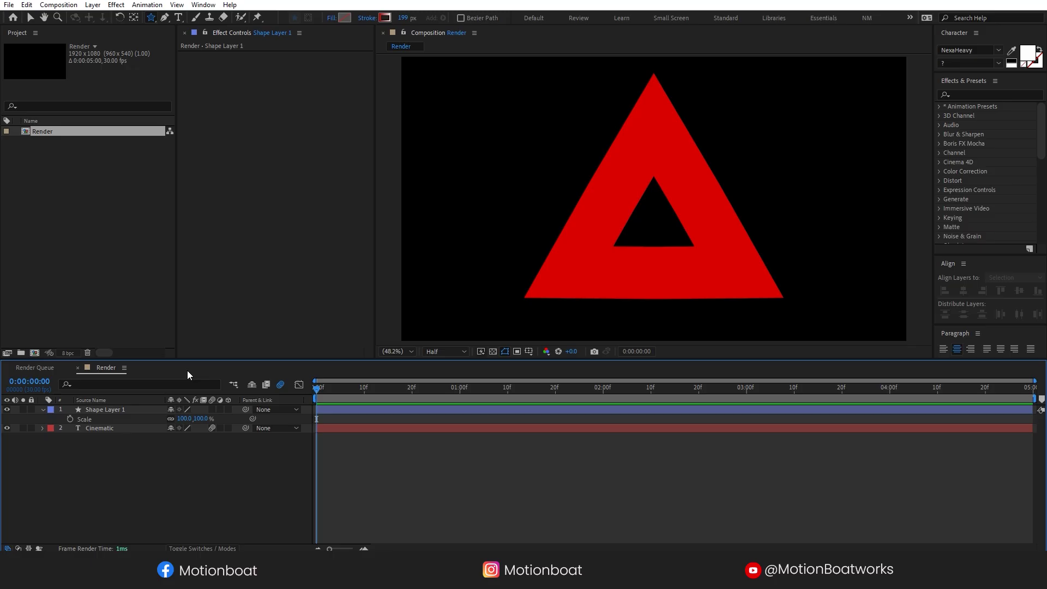
Change the triangle layer's stroke type to a linear gradient.
left_click(113, 409)
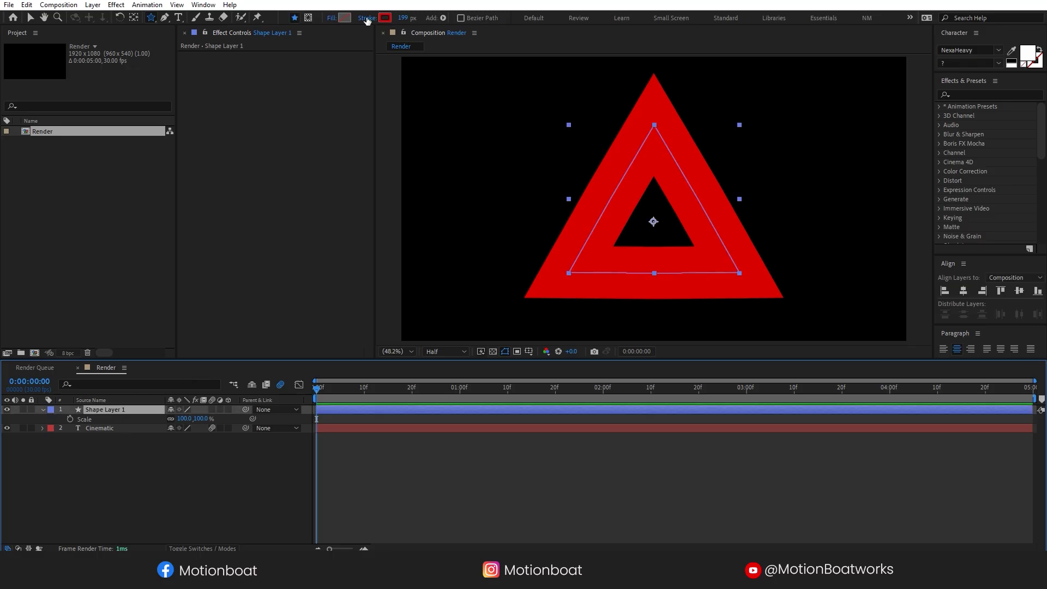
left_click(367, 18)
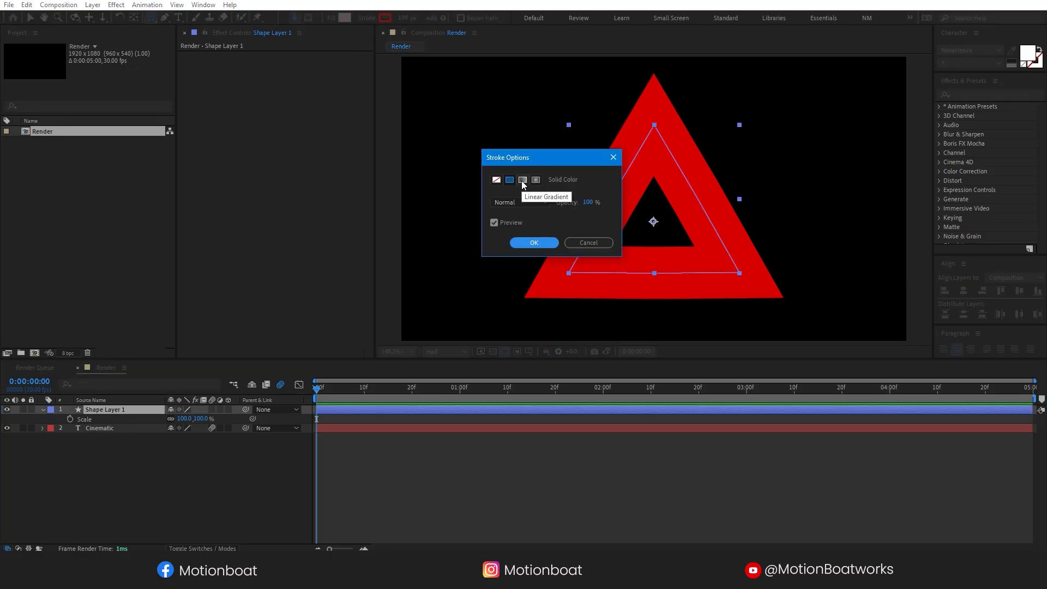
left_click(522, 180)
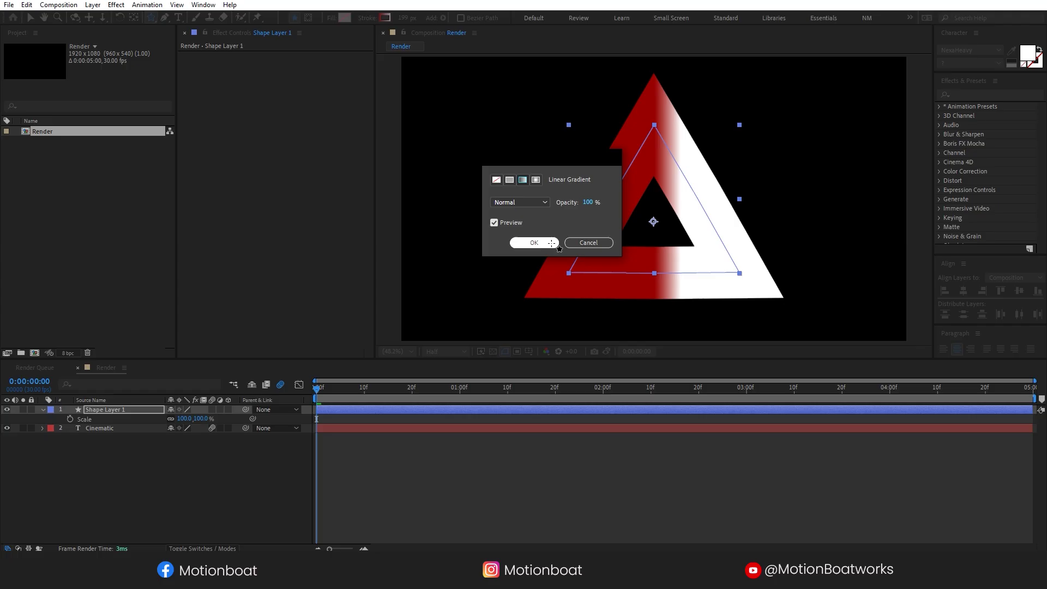
left_click(535, 243)
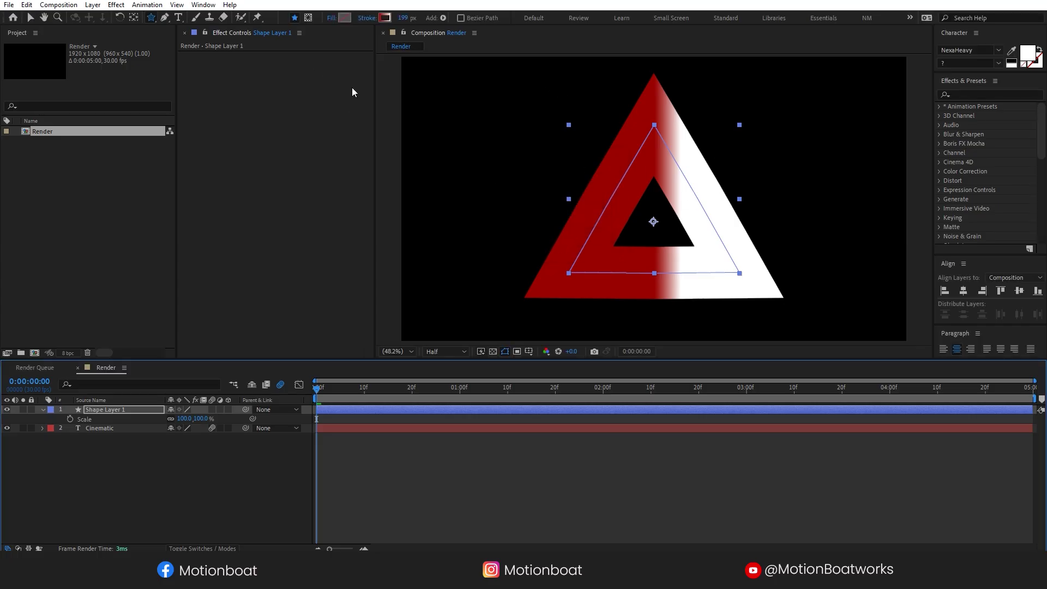
Set the stroke gradient stops to dark red, bright red and dark red.
left_click(385, 18)
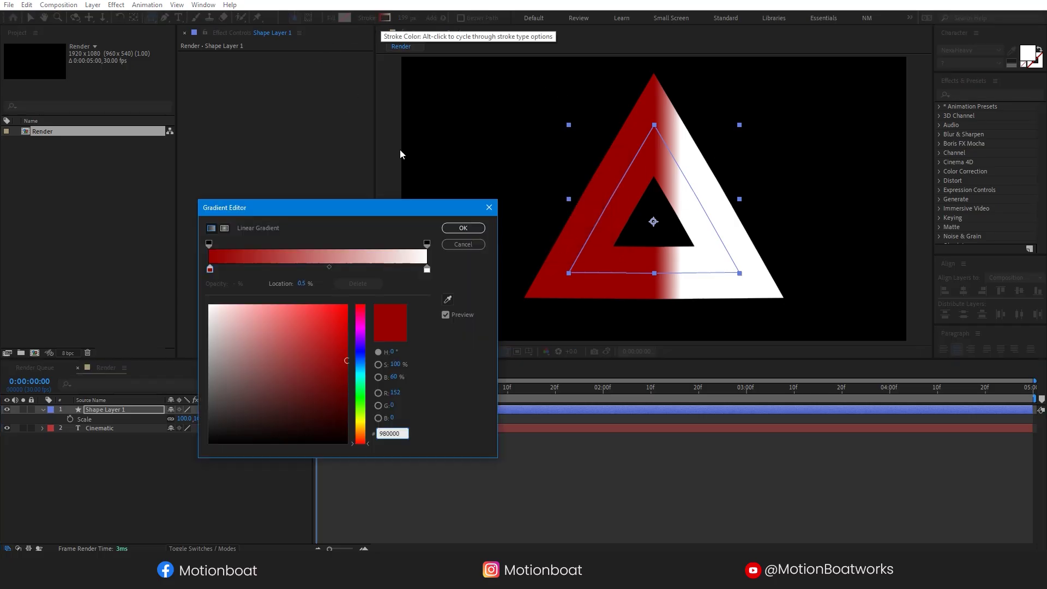
left_click_drag(381, 206, 413, 212)
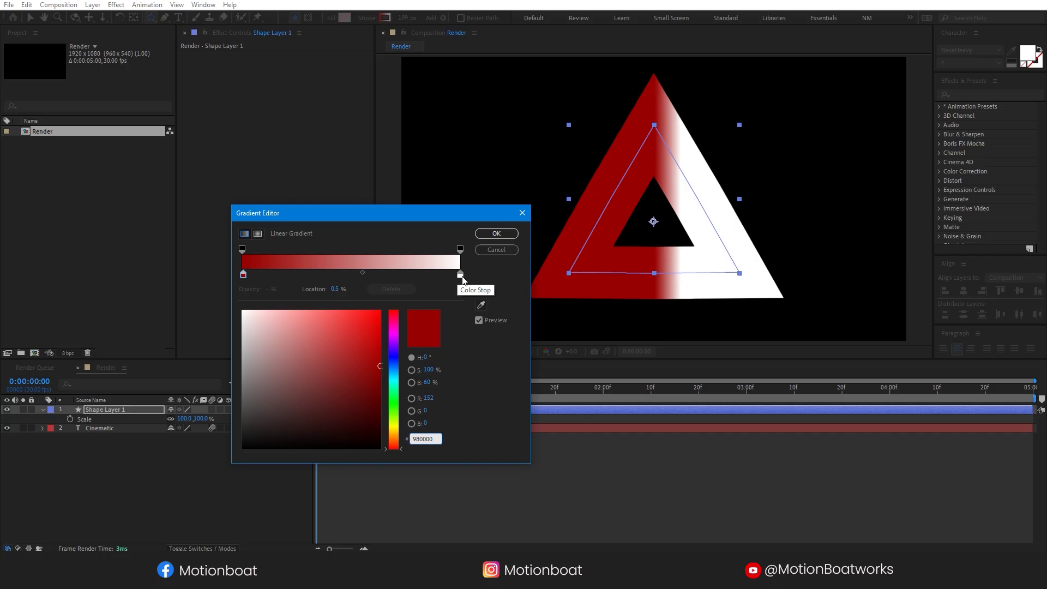
left_click_drag(459, 273, 352, 274)
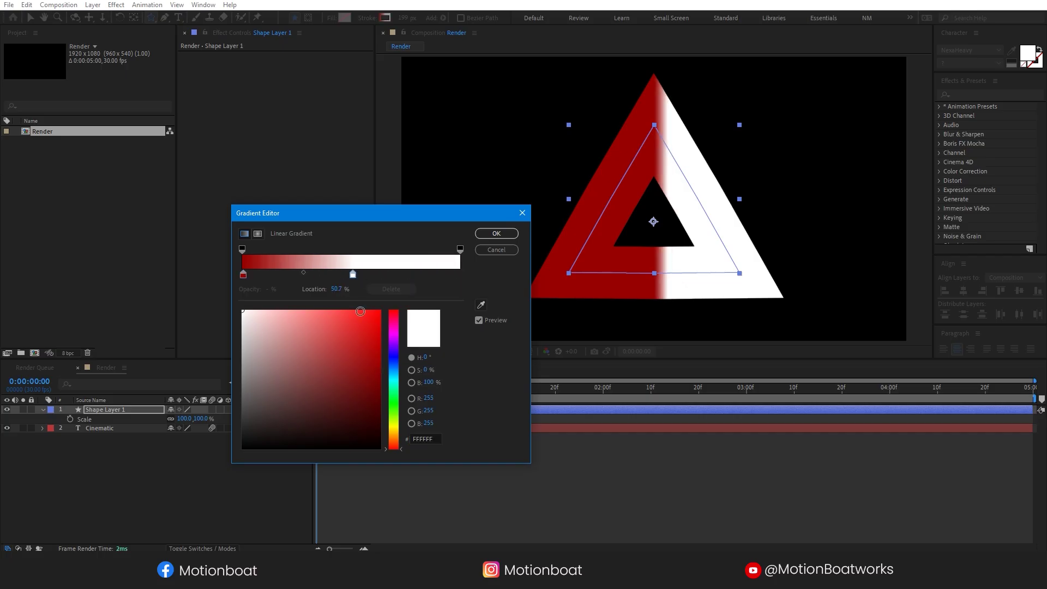
left_click(378, 312)
left_click(244, 274)
left_click_drag(378, 328, 381, 388)
left_click(458, 275)
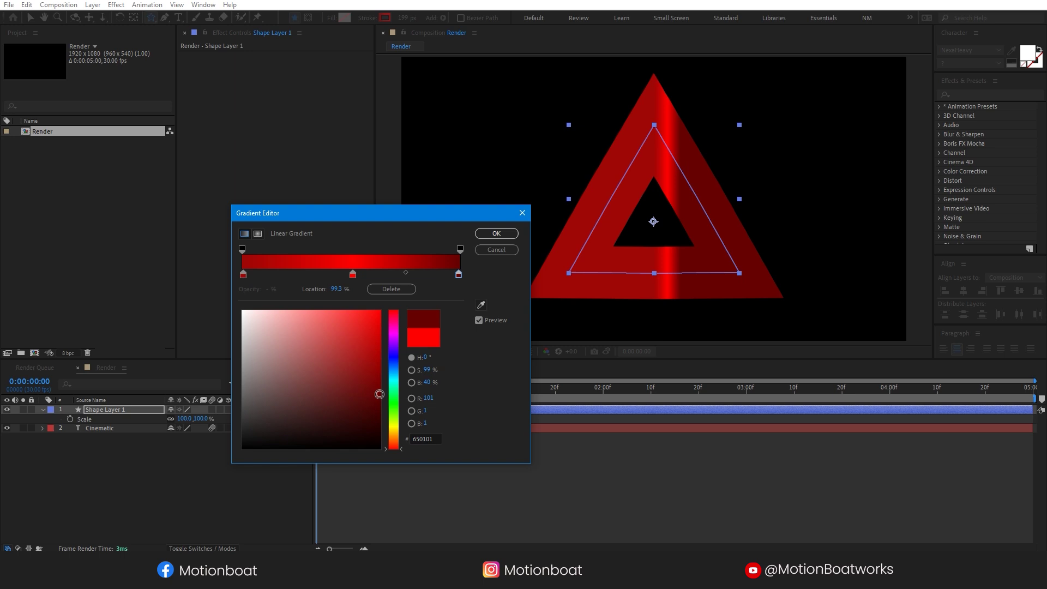
left_click(496, 234)
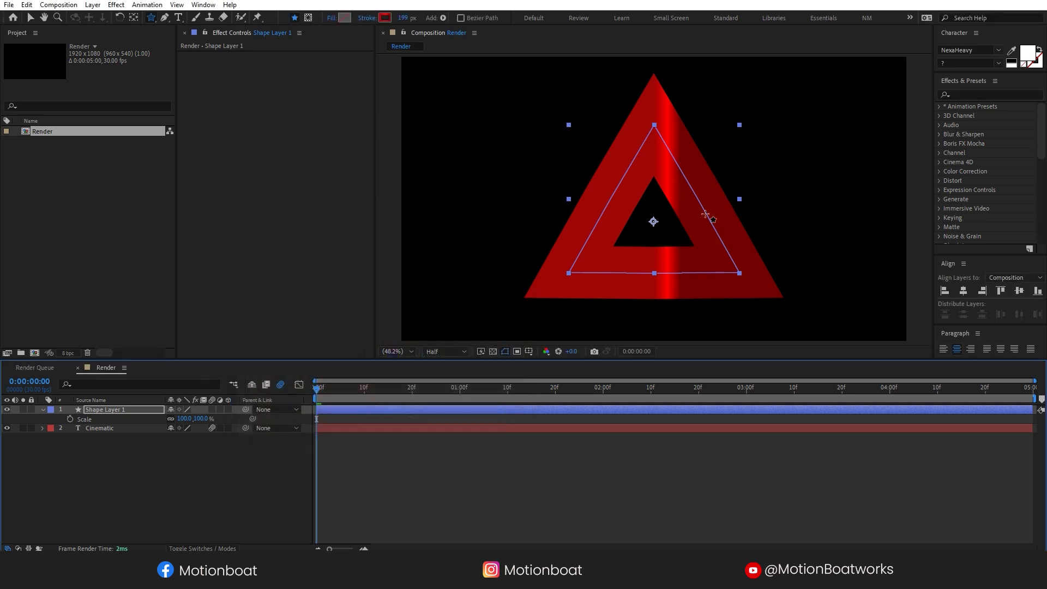
Angle the triangle's stroke gradient diagonally from lower left to upper right.
left_click(136, 21)
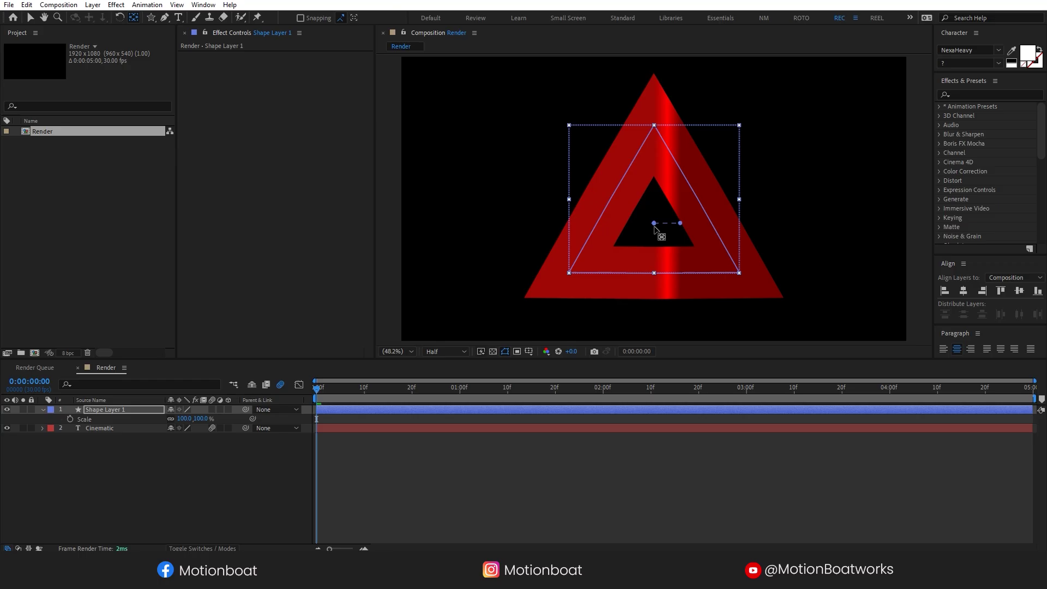
left_click_drag(655, 225, 545, 275)
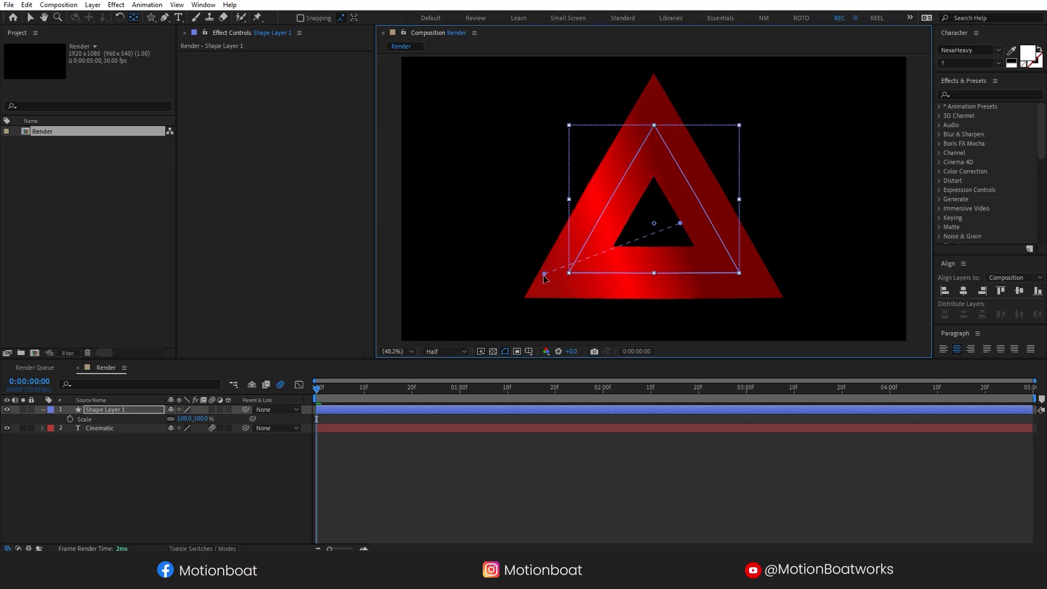
mouse_move(680, 224)
left_mouse_down()
mouse_move(726, 174)
mouse_move(708, 187)
left_mouse_up()
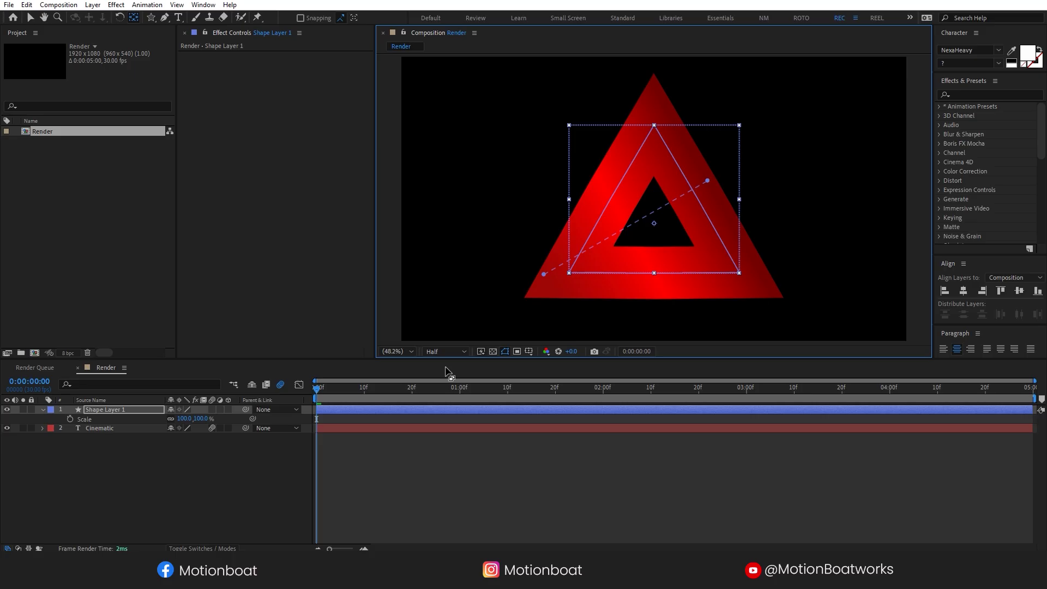
left_click(196, 456)
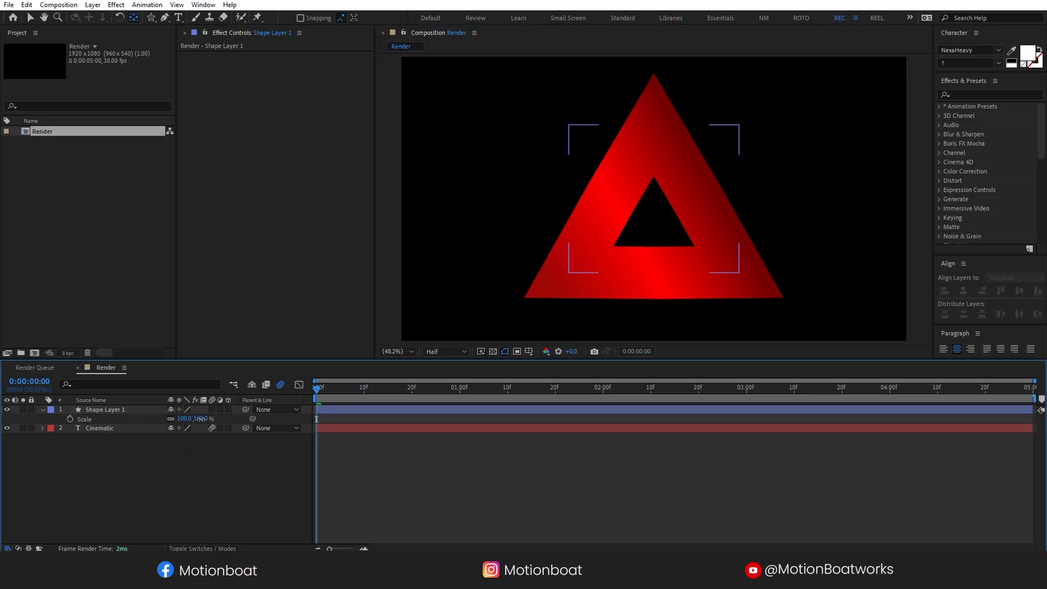
Scale Shape Layer 1 to about 751% and reveal its Rotation property.
mouse_move(201, 419)
left_mouse_down()
mouse_move(469, 408)
mouse_move(480, 427)
left_mouse_up()
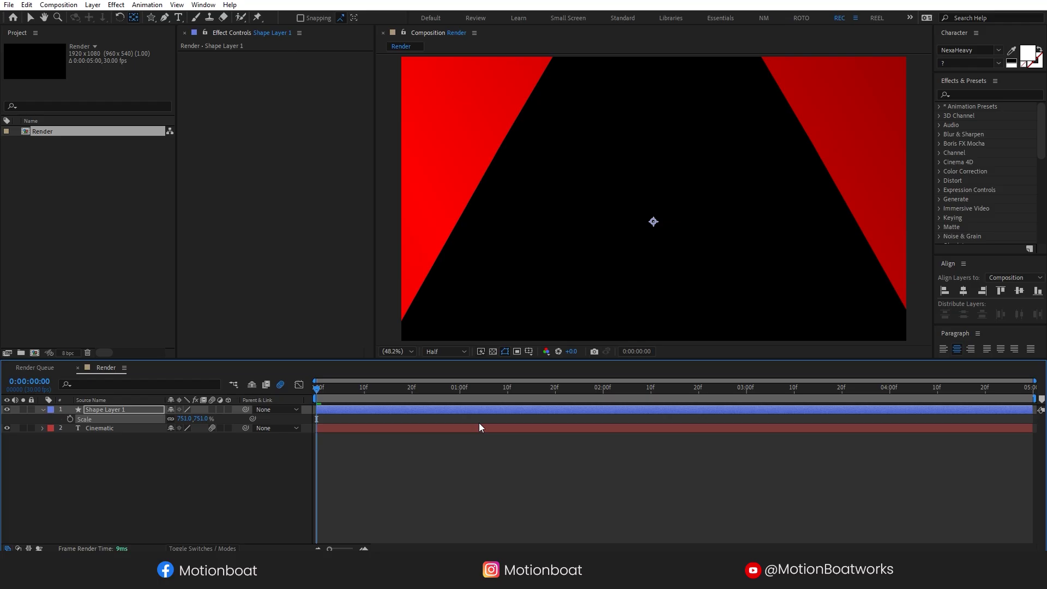
left_click(154, 487)
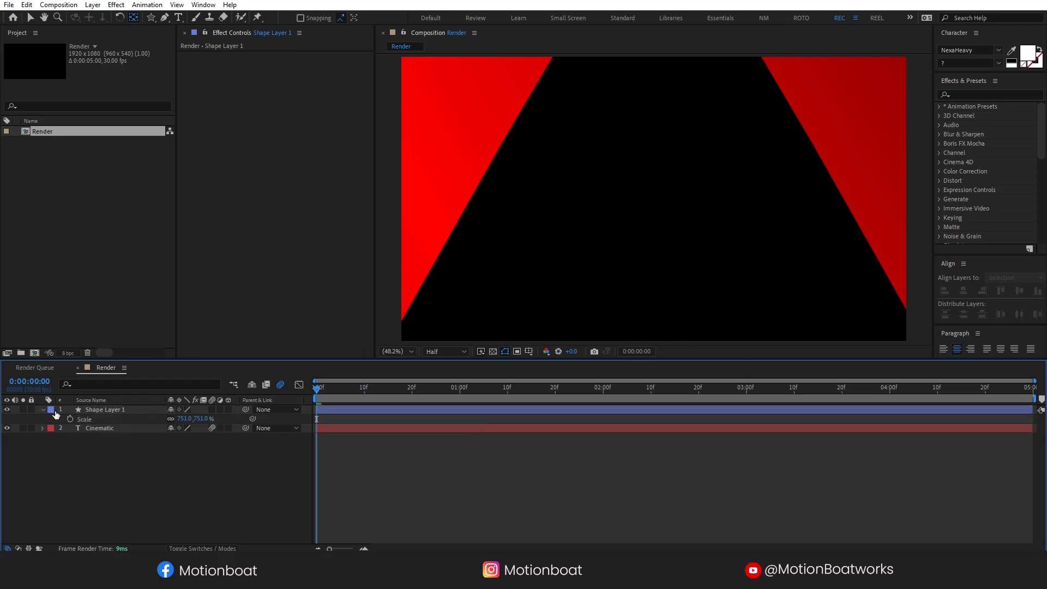
left_click(104, 410)
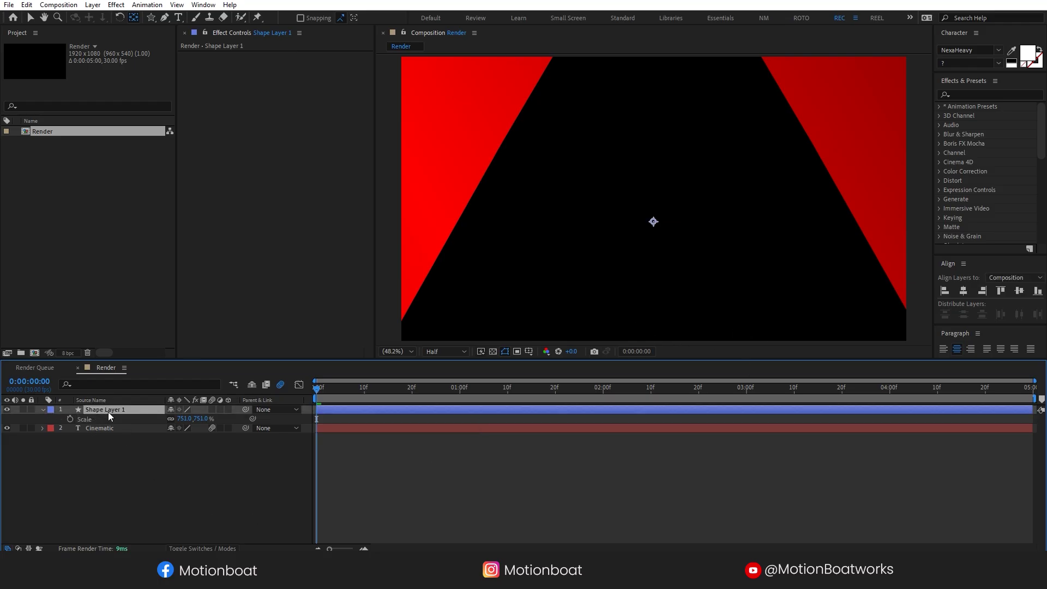
key("r")
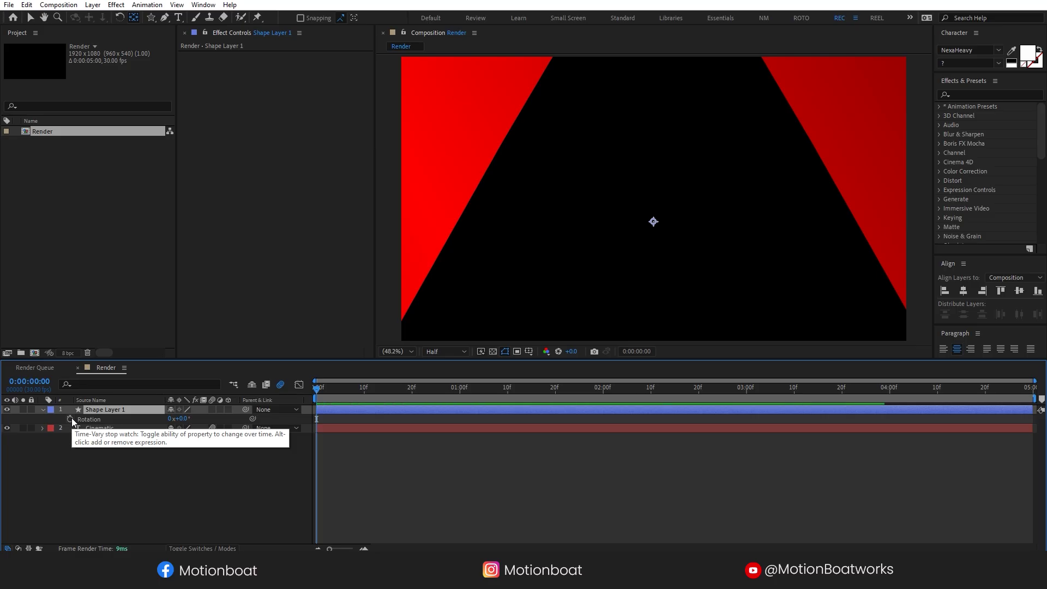
Add a time*20 expression to the triangle's Rotation.
left_click(71, 418, "alt")
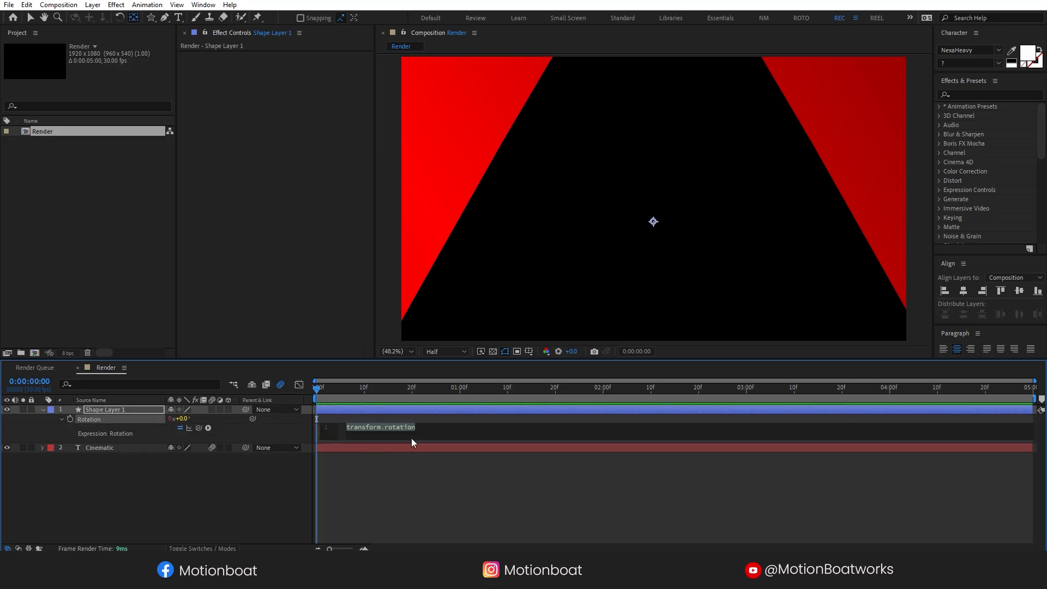
type("t")
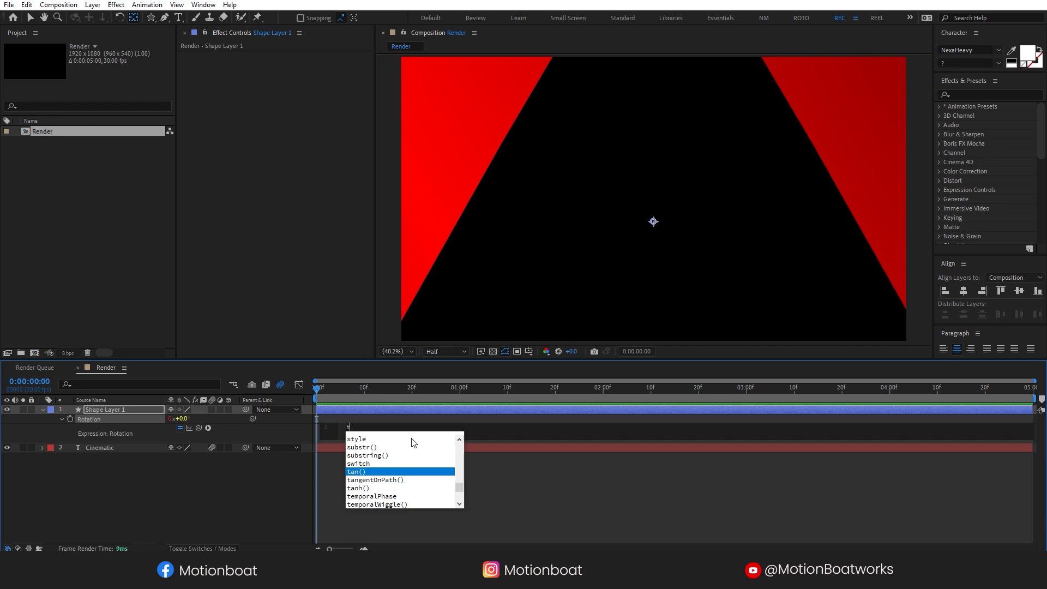
type("ime*")
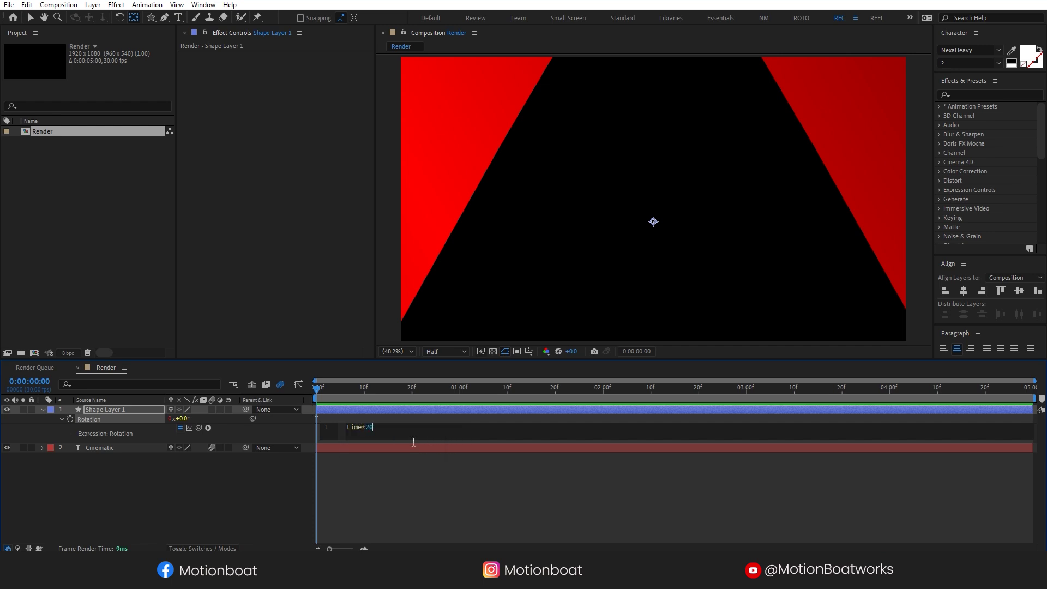
left_click(231, 479)
left_click(103, 410)
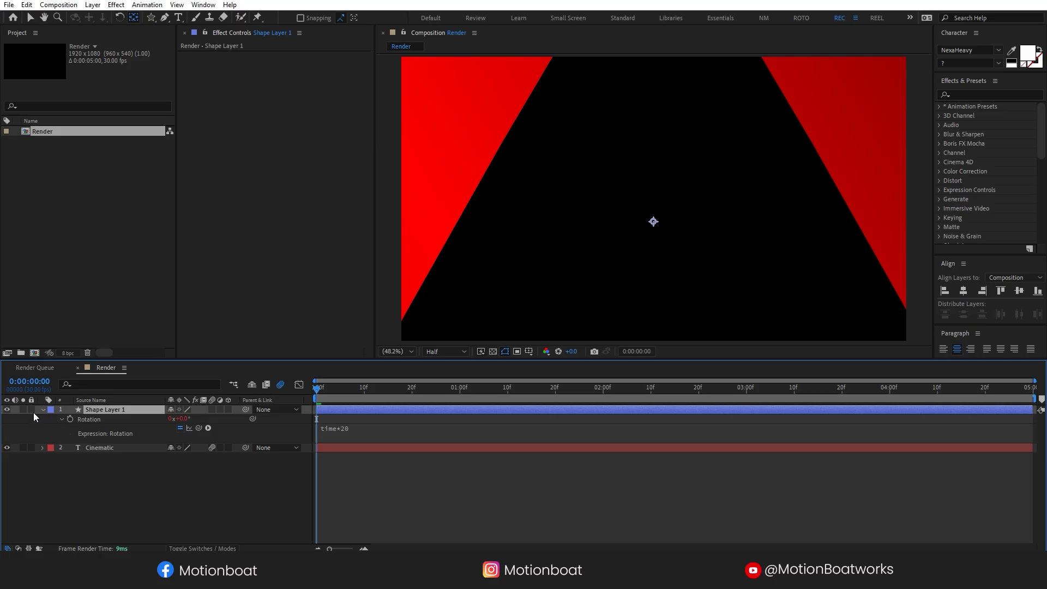
Move Shape Layer 1 below the Cinematic title and preview the animation.
left_click(42, 410)
left_click_drag(104, 410, 100, 428)
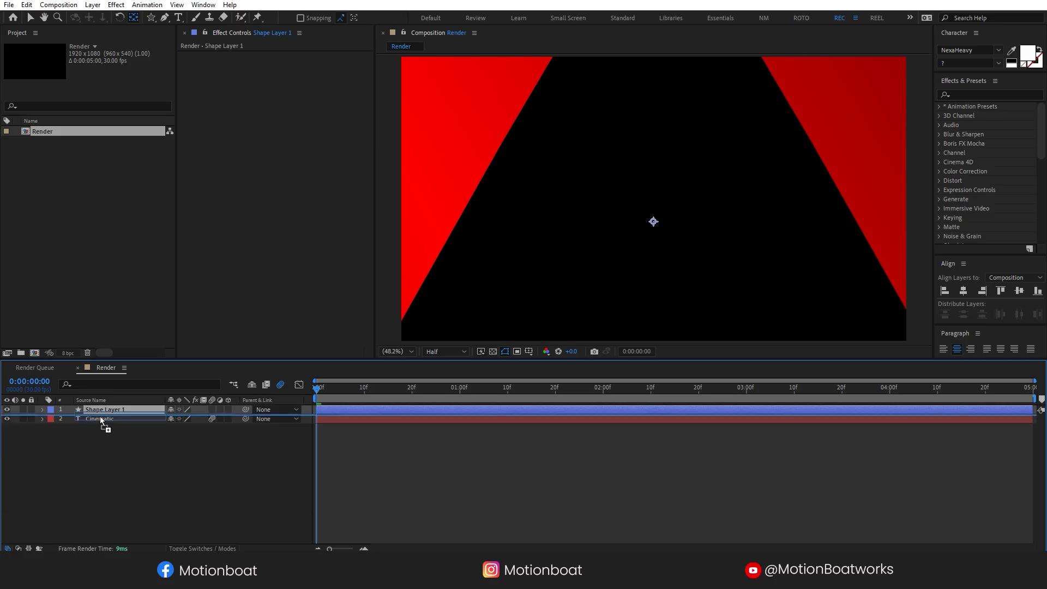
left_click(304, 443)
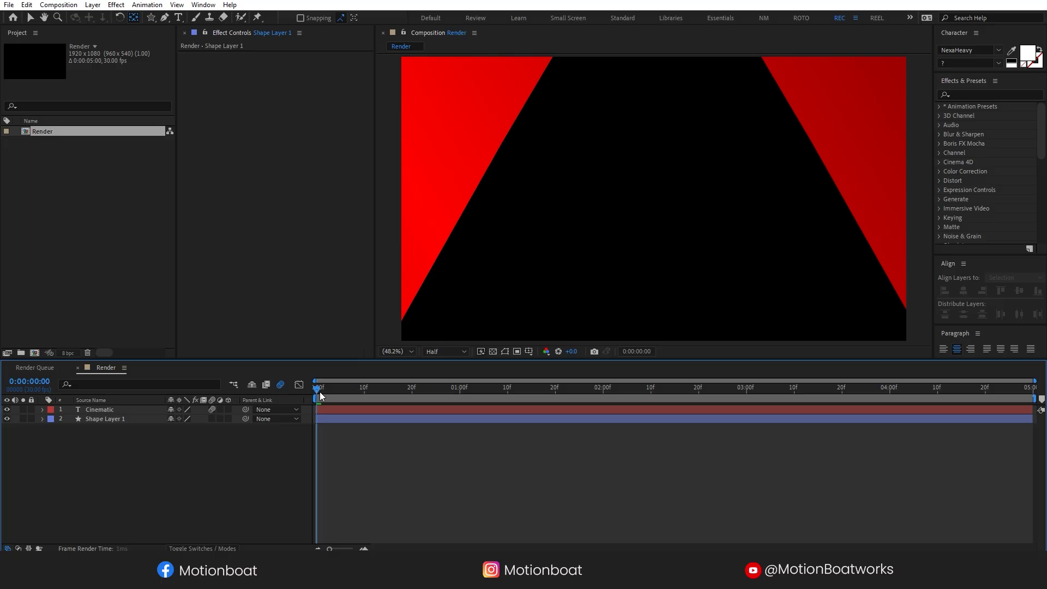
key("space")
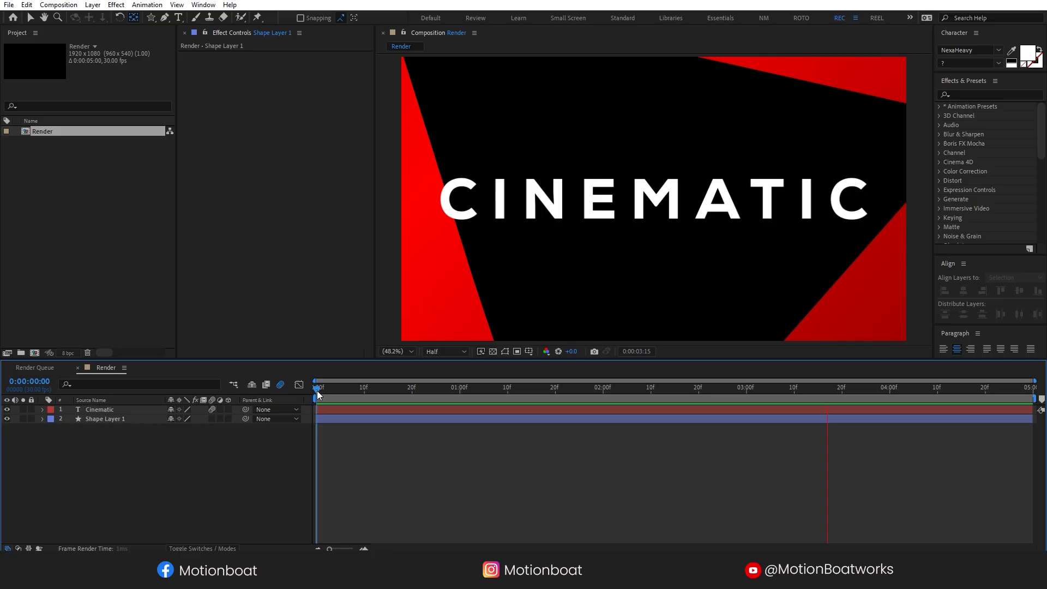
Stop the preview and duplicate the triangle layer with Ctrl+D.
key("space")
left_click(108, 419)
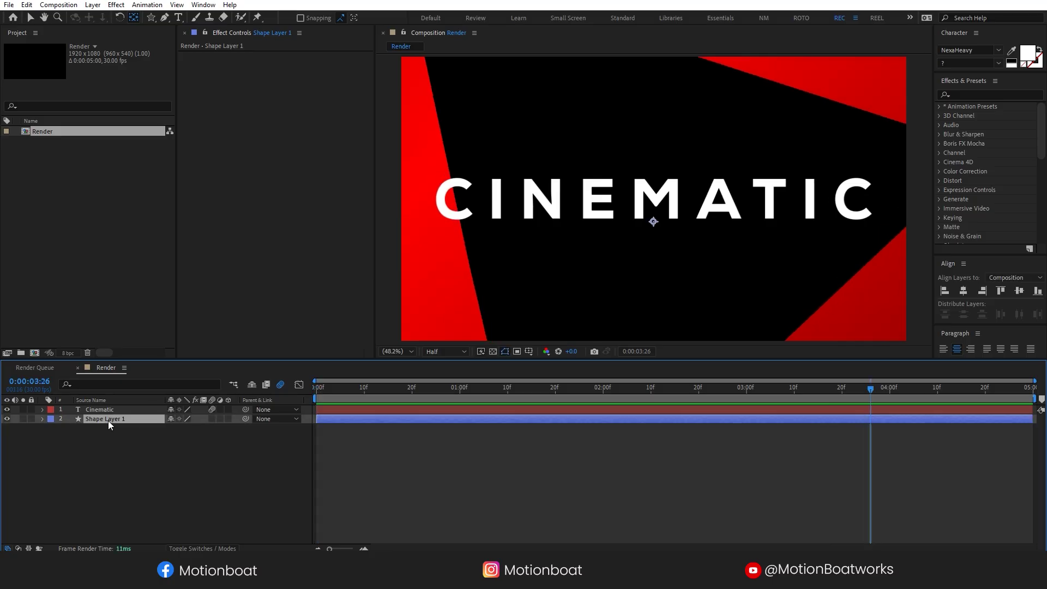
key("ctrl+d")
left_click(113, 459)
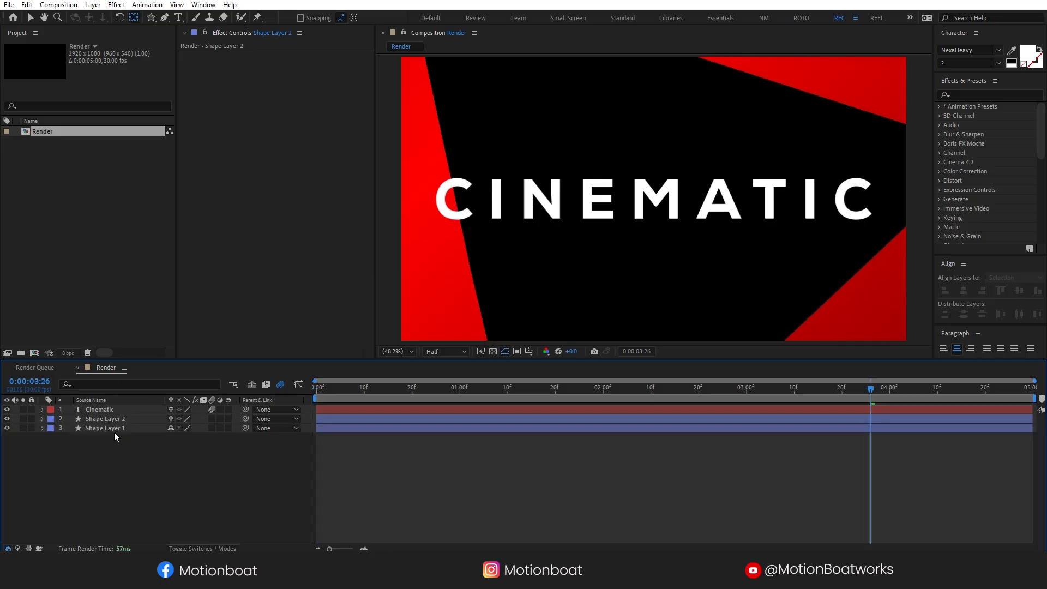
left_click(115, 429)
Shrink Shape Layer 1 to 637% and lower its opacity to 30%.
key("s")
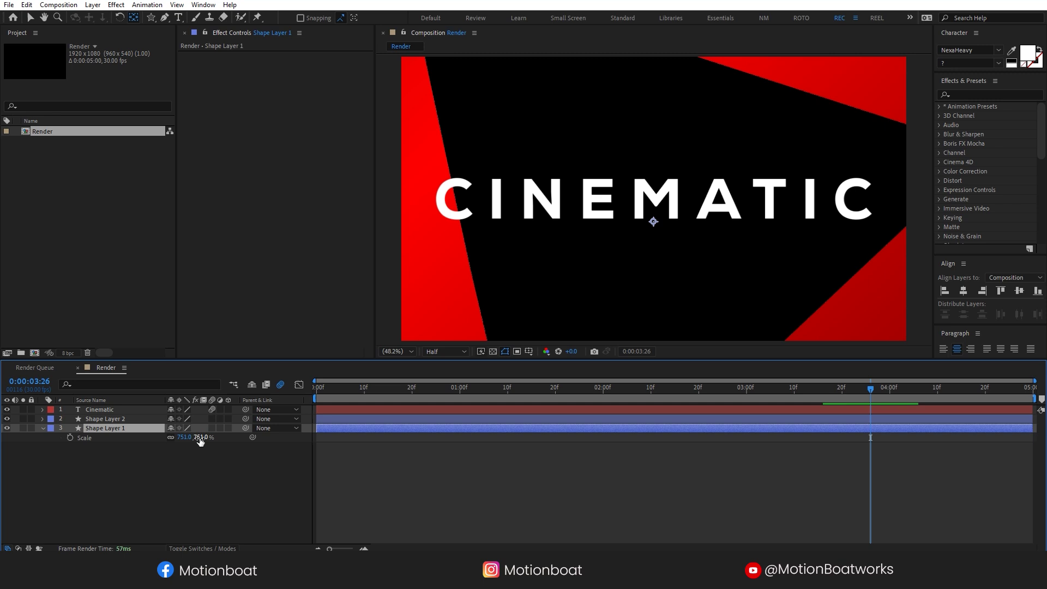
left_click_drag(198, 438, 188, 438)
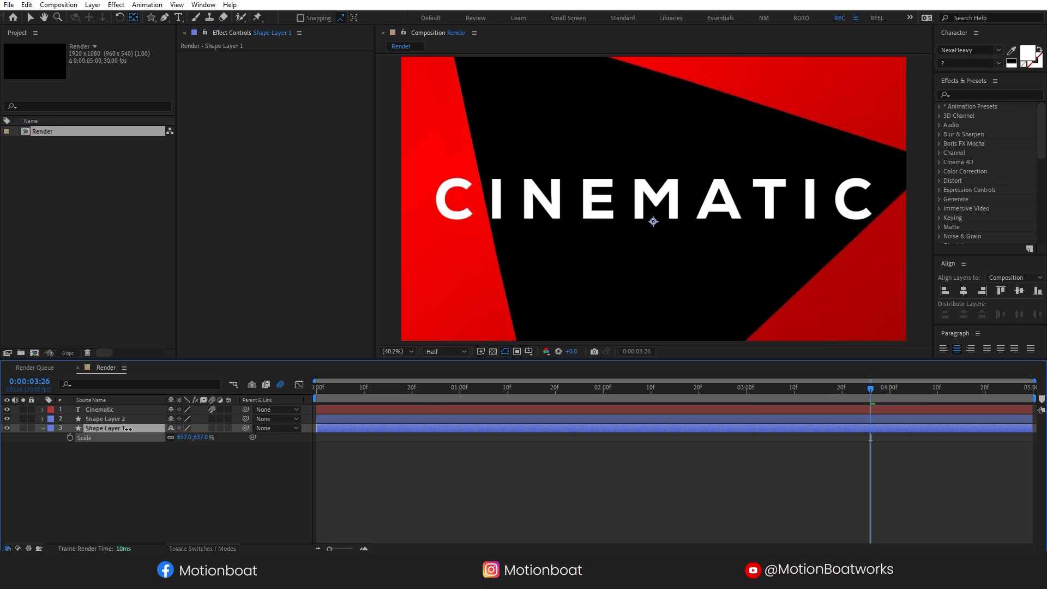
key("t")
left_click(176, 437)
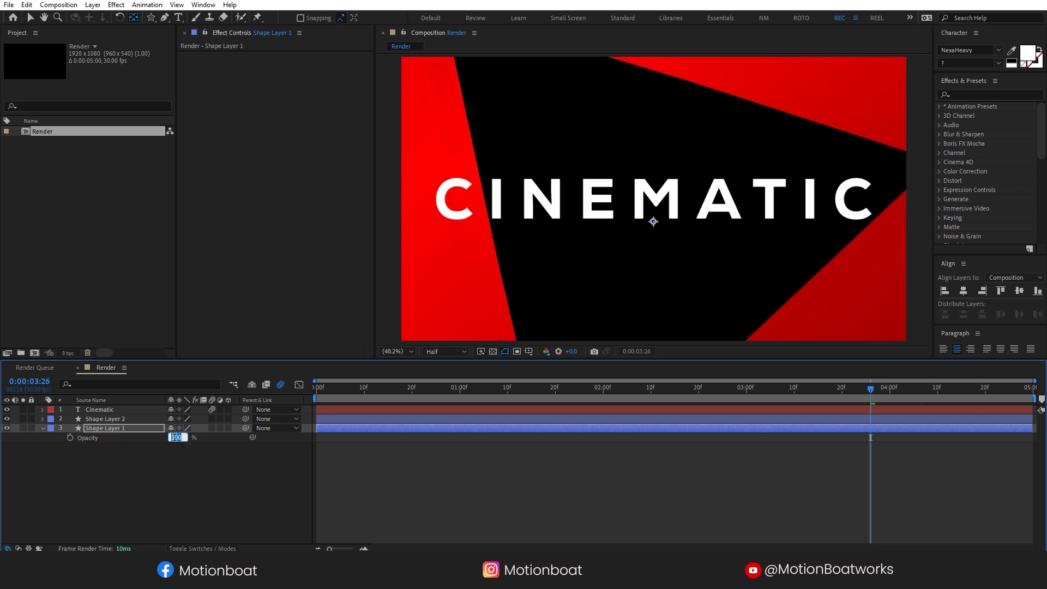
type("50")
key("Return")
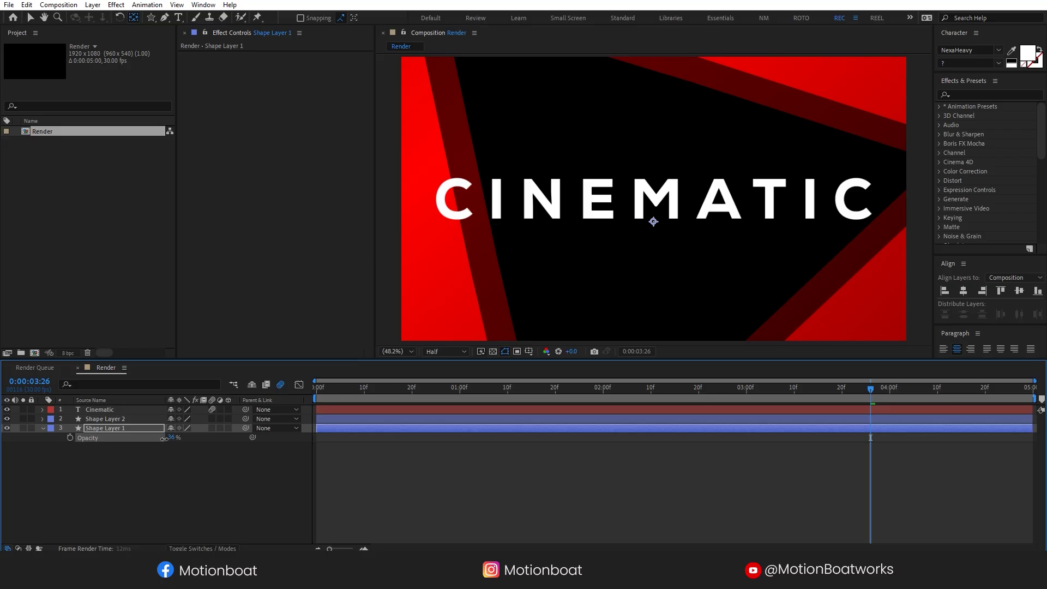
left_click(113, 428)
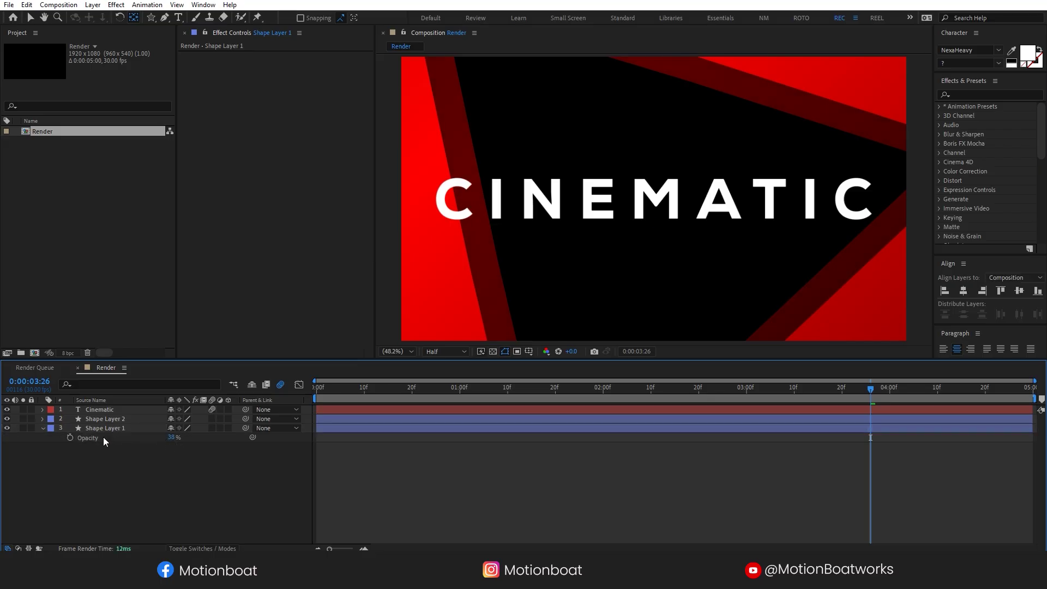
left_click(107, 430)
key("r")
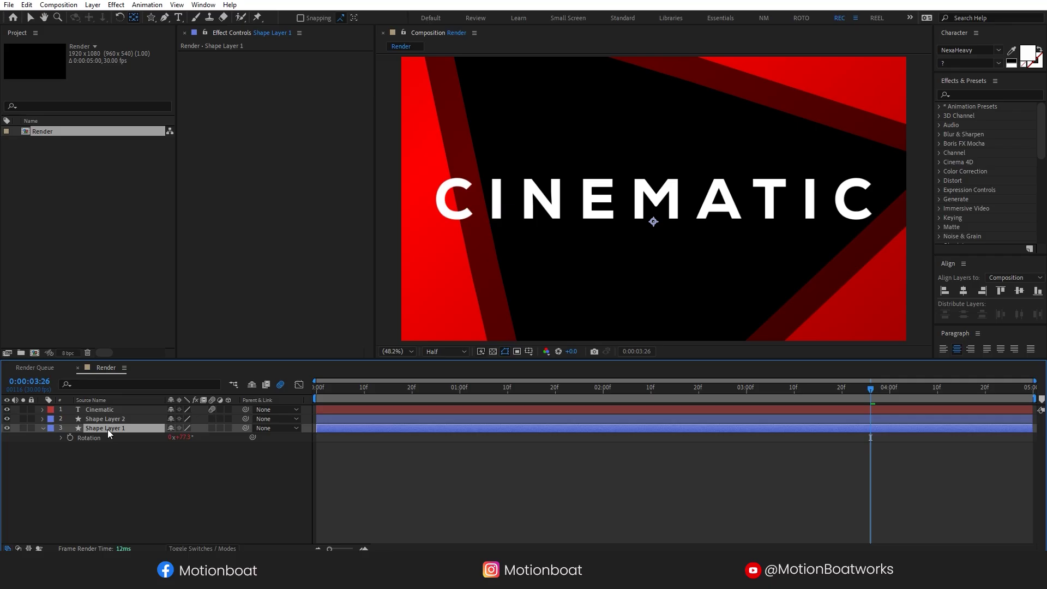
Change Shape Layer 1's rotation expression to time*-20 and return to the start.
left_click(61, 438)
type("time*20")
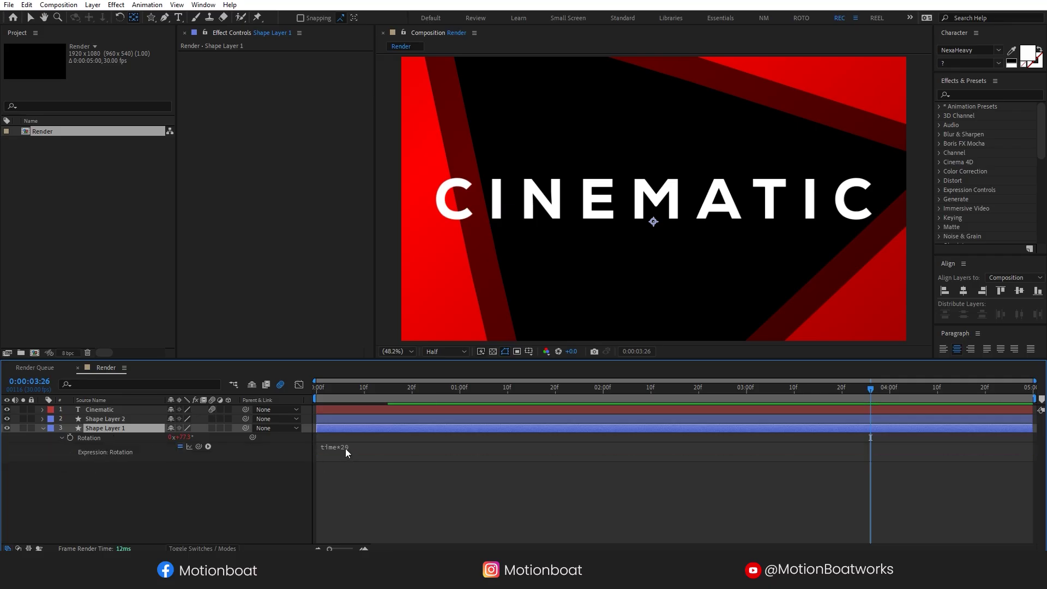
left_click(346, 448)
left_click(396, 457)
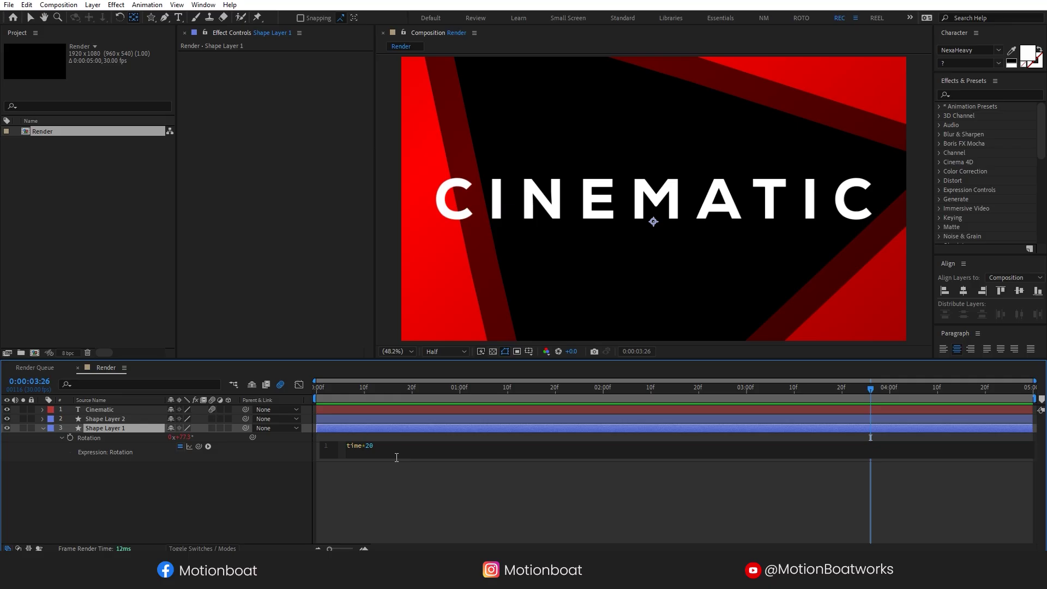
type("-")
left_click(426, 466)
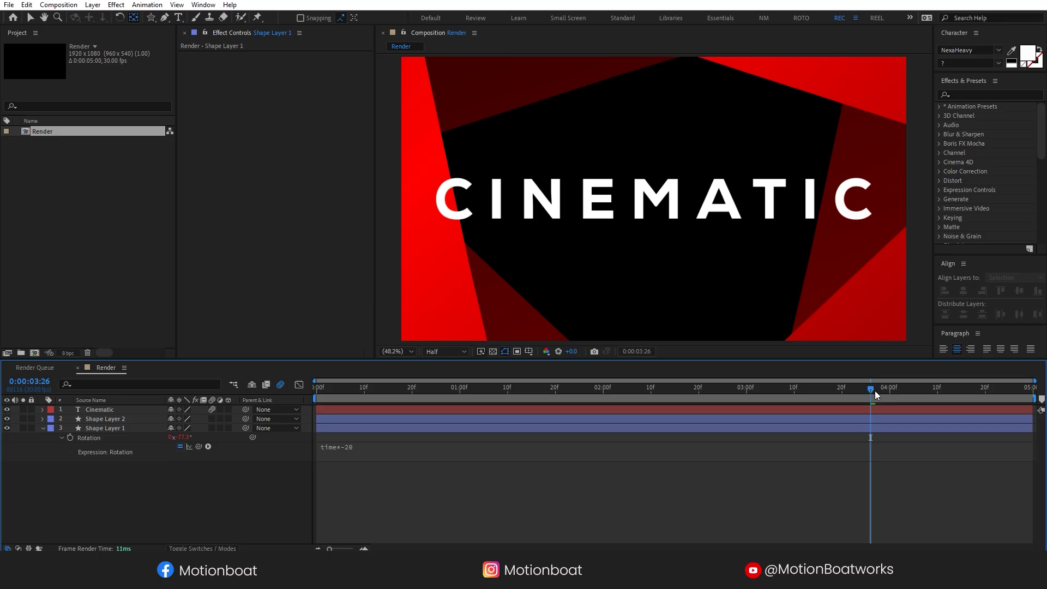
mouse_move(874, 389)
left_mouse_down()
mouse_move(426, 388)
mouse_move(995, 389)
left_mouse_up()
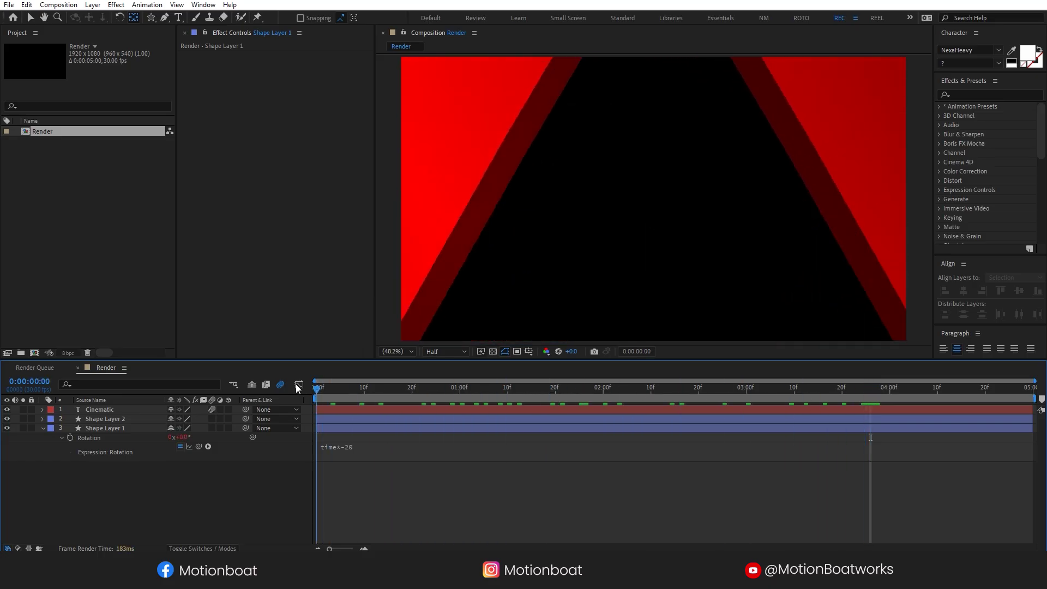
left_click(115, 428)
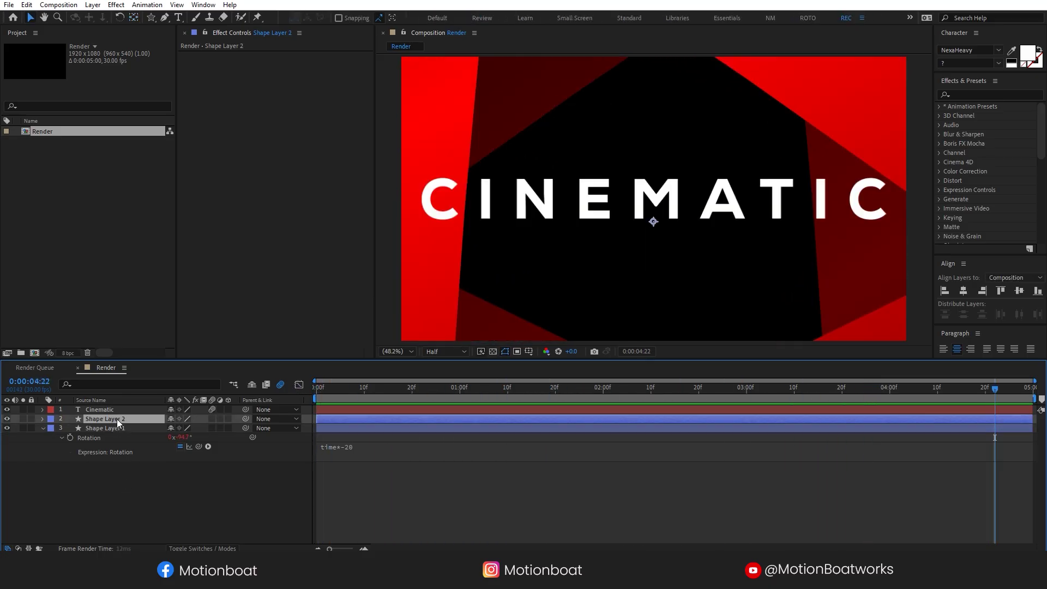
Scale Shape Layer 2 to about 880% and Shape Layer 1 to 825%, then preview.
key("s")
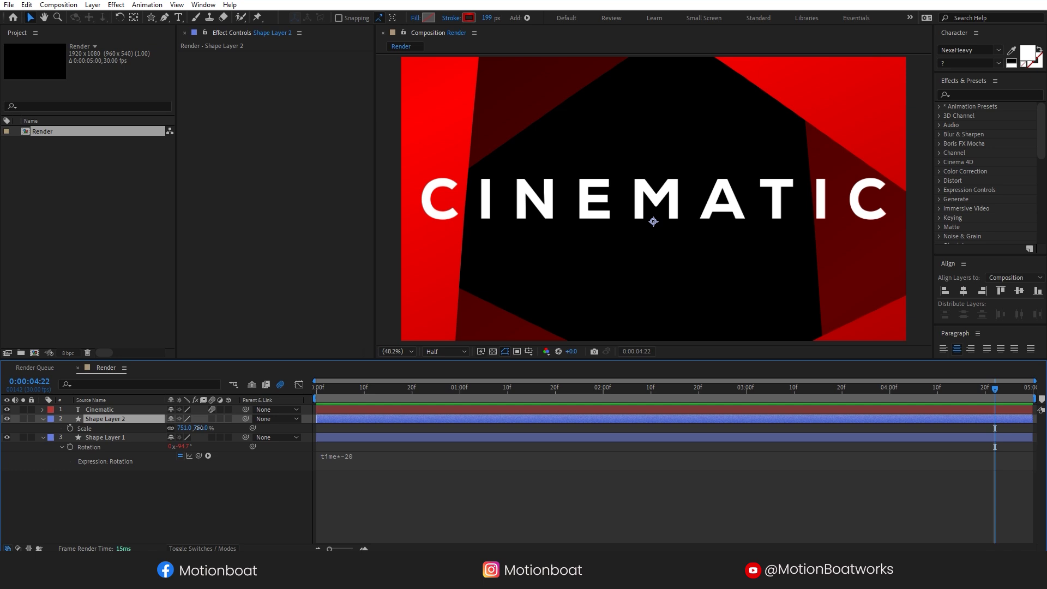
mouse_move(197, 428)
left_mouse_down()
mouse_move(246, 427)
mouse_move(238, 447)
left_mouse_up()
left_click(108, 439)
key("s")
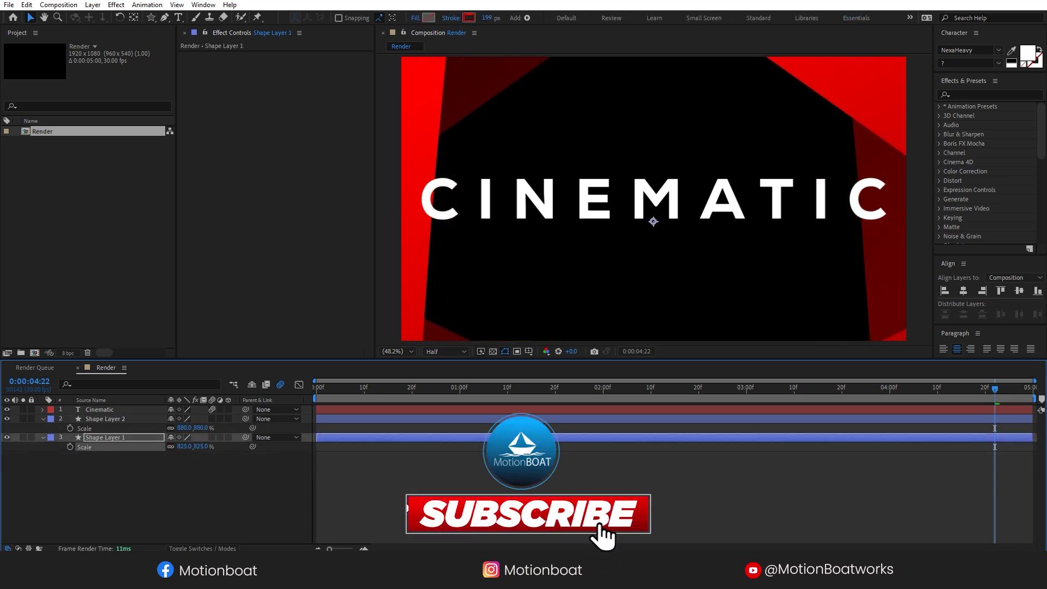
left_click_drag(995, 389, 251, 389)
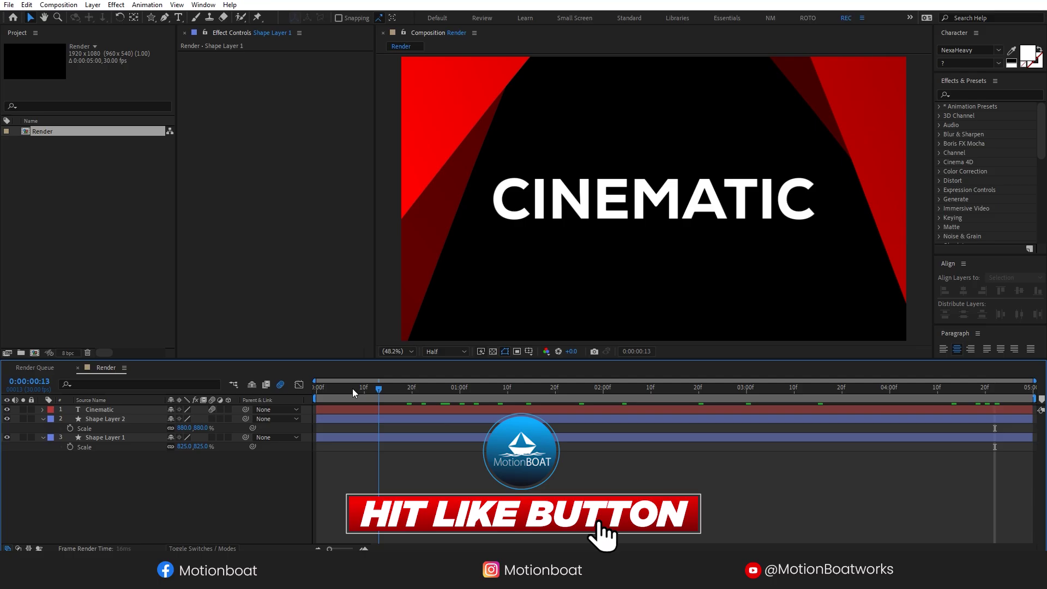
key("space")
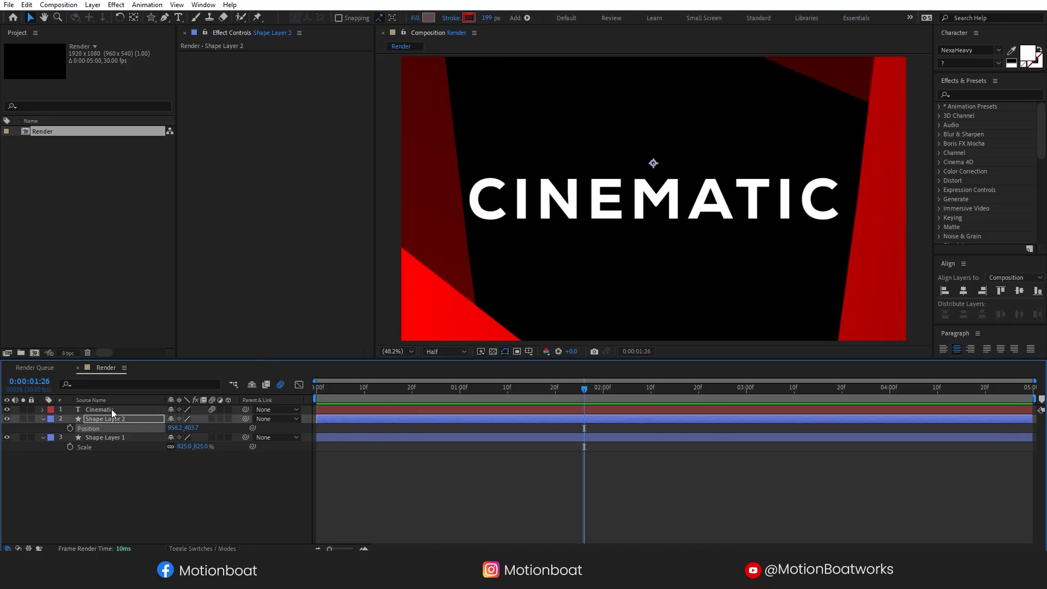
Add a Gradient Overlay layer style to the Cinematic text layer.
left_click(112, 410)
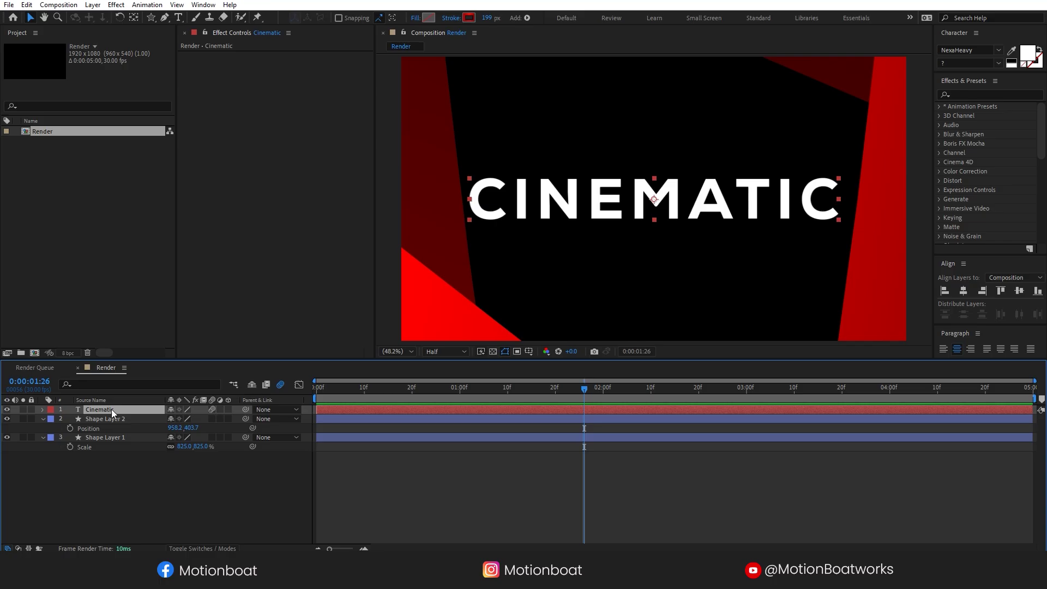
right_click(111, 409)
mouse_move(138, 245)
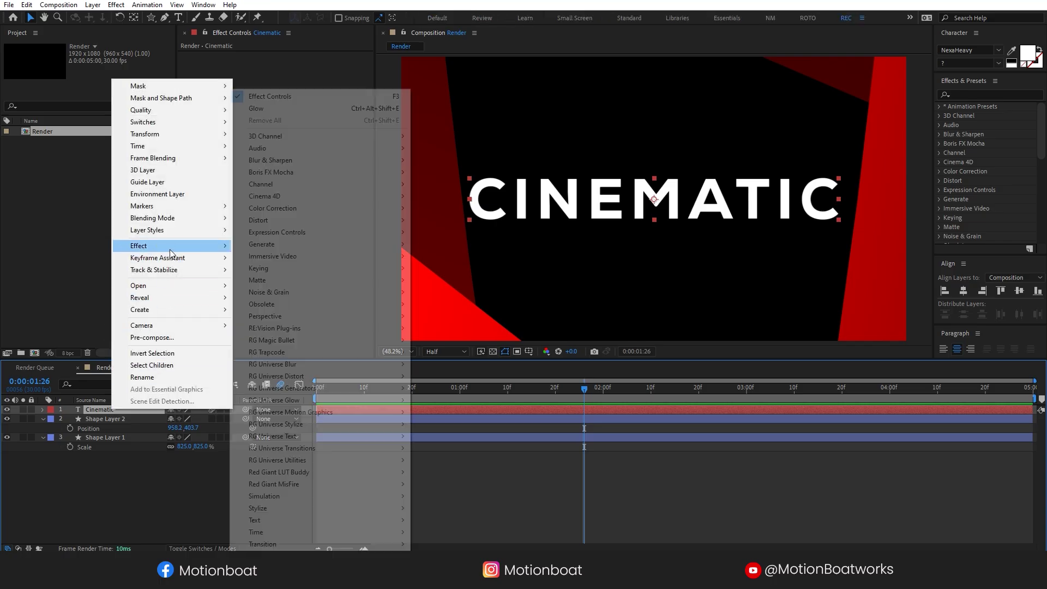
left_click(267, 341)
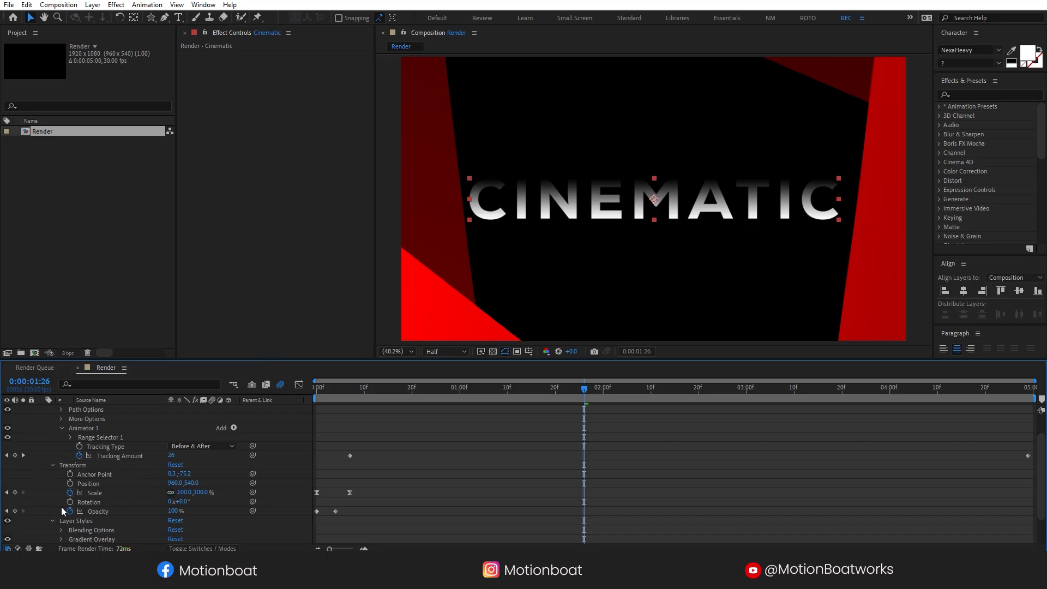
scroll(62, 503, "down", 2)
left_click(84, 502)
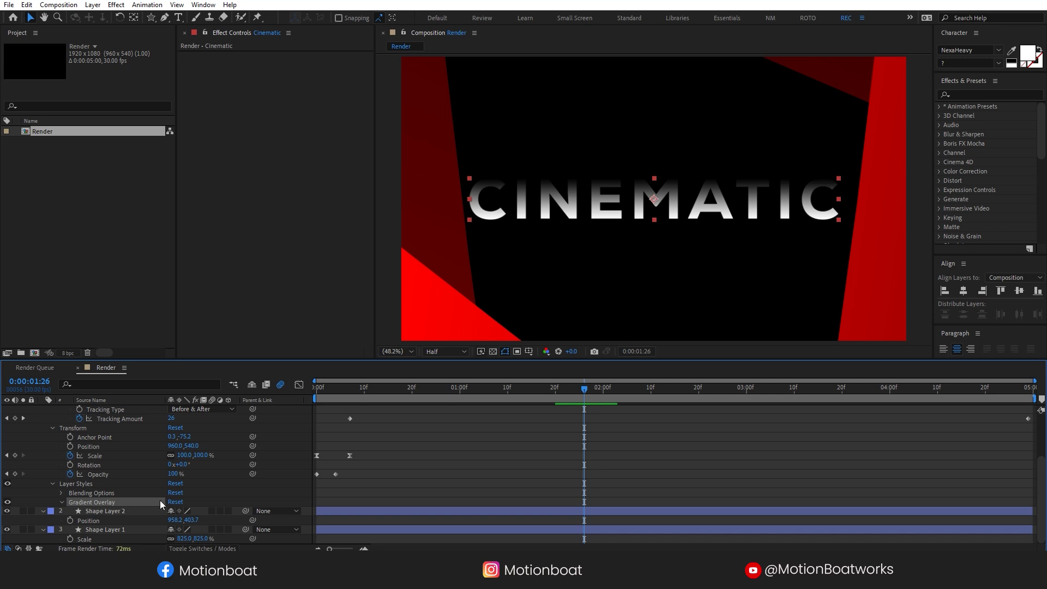
left_click(61, 502)
scroll(232, 496, "down", 3)
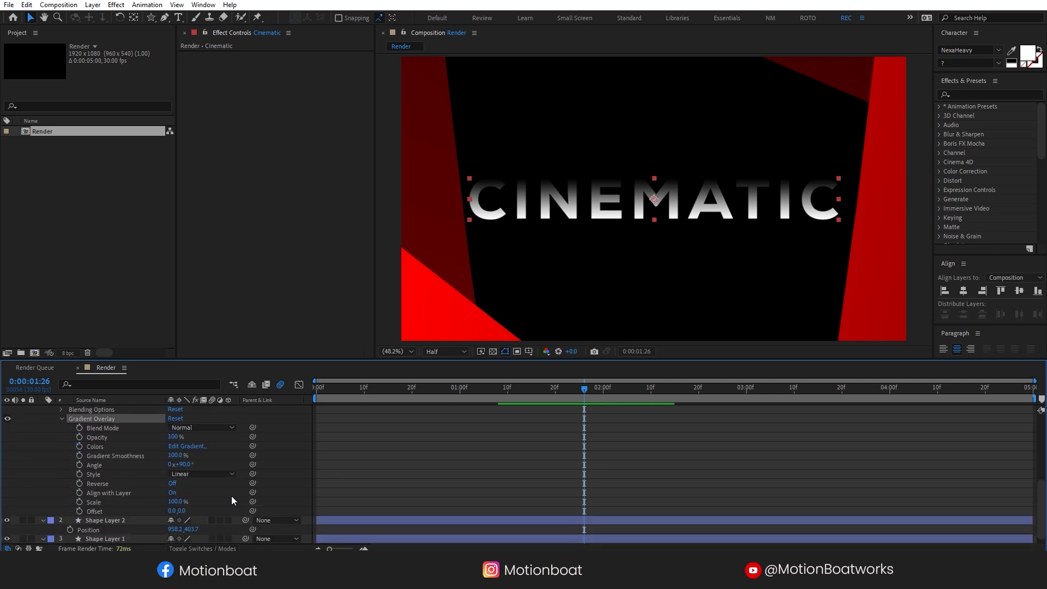
Reverse the gradient overlay and change its black stop to grey.
left_click(173, 485)
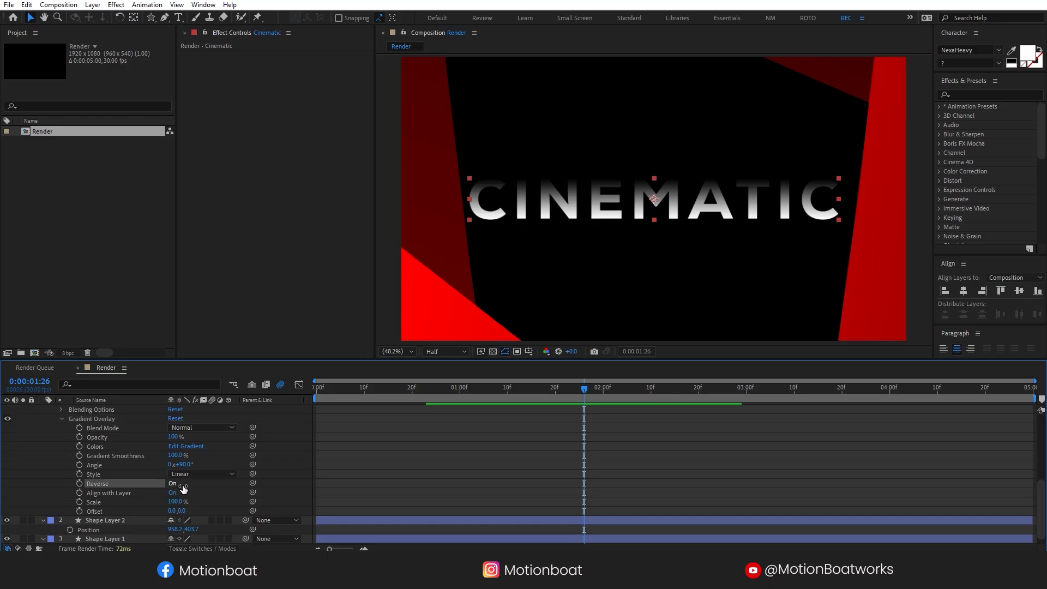
left_click(173, 485)
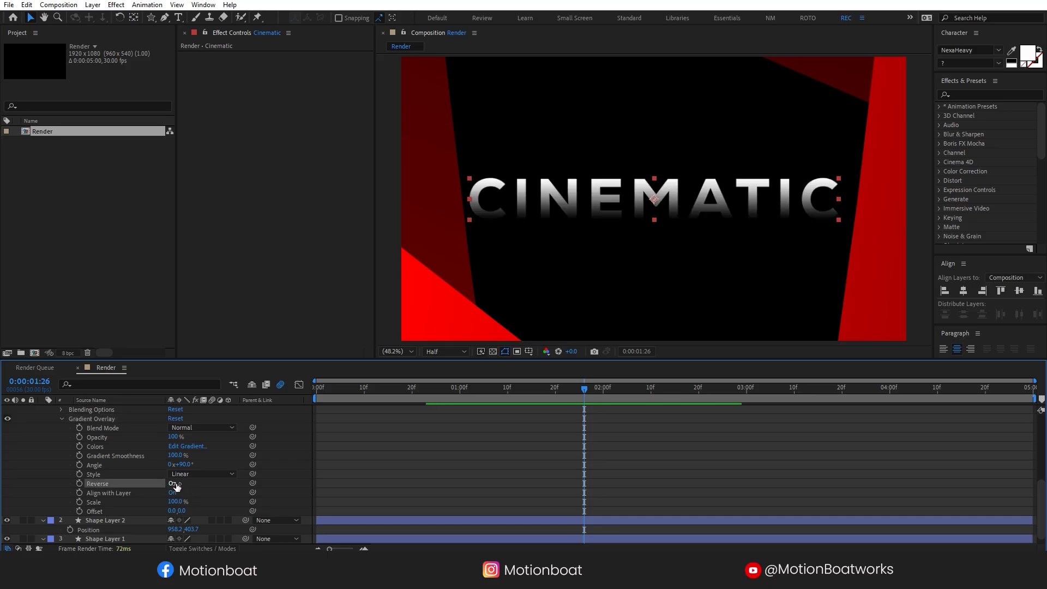
left_click(193, 447)
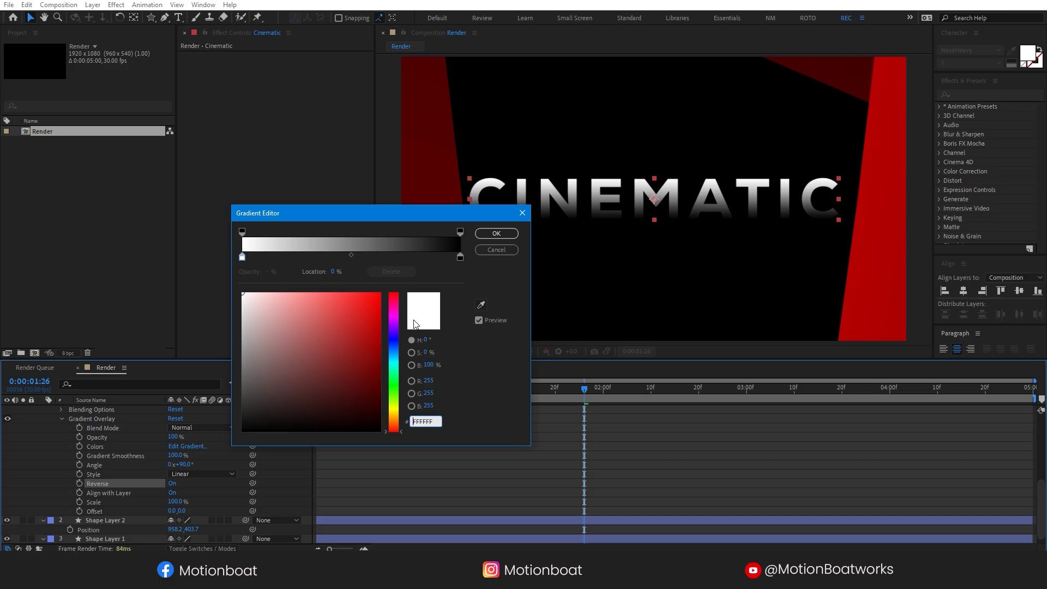
left_click(461, 258)
left_click_drag(246, 386, 245, 392)
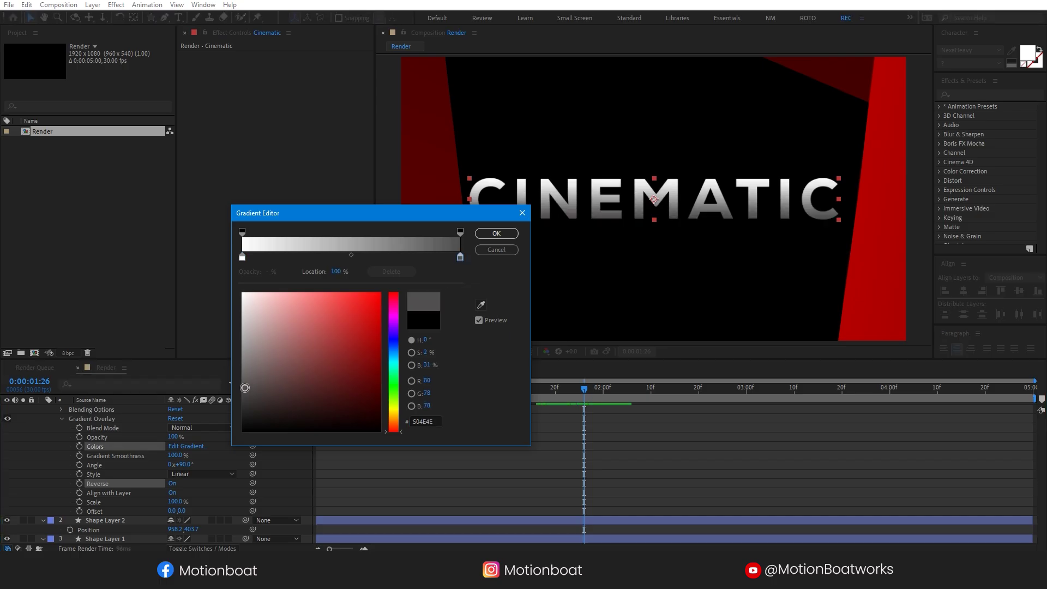
left_click(496, 233)
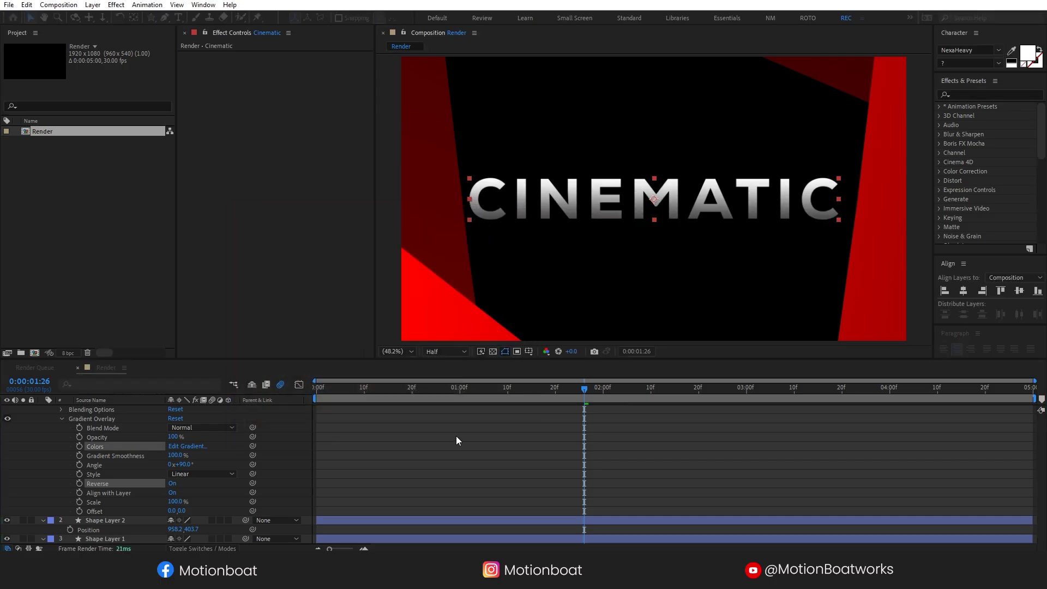
scroll(54, 432, "up", 5)
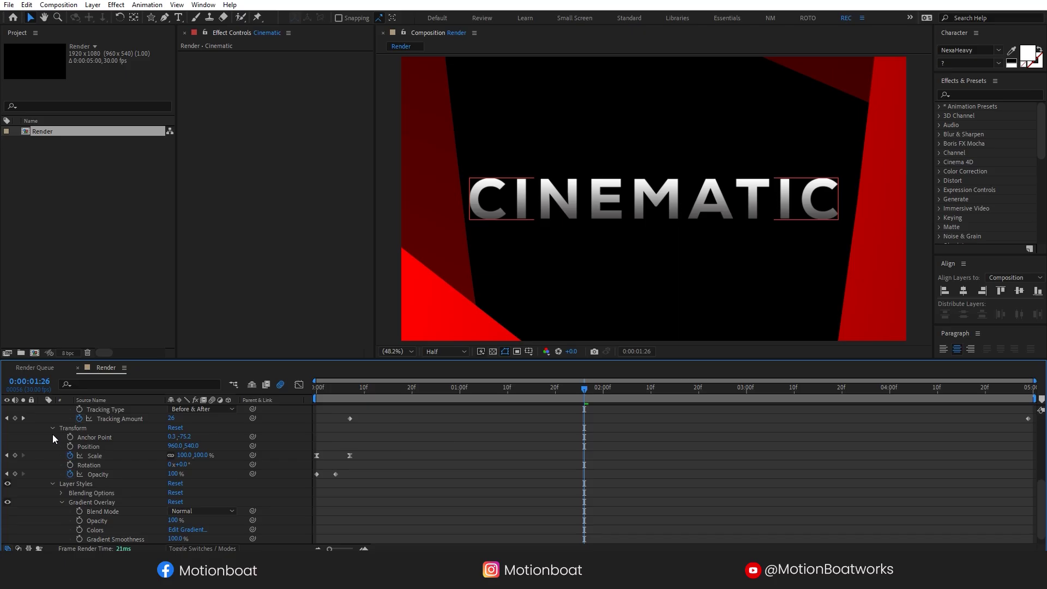
scroll(52, 416, "up", 5)
left_click(44, 409)
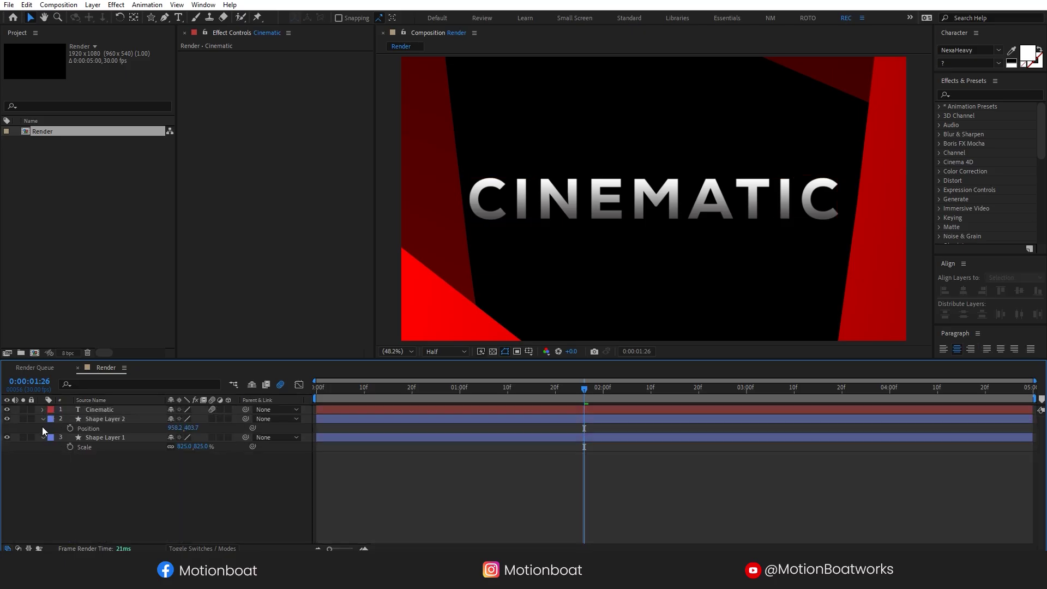
left_click(44, 419)
left_click(123, 410)
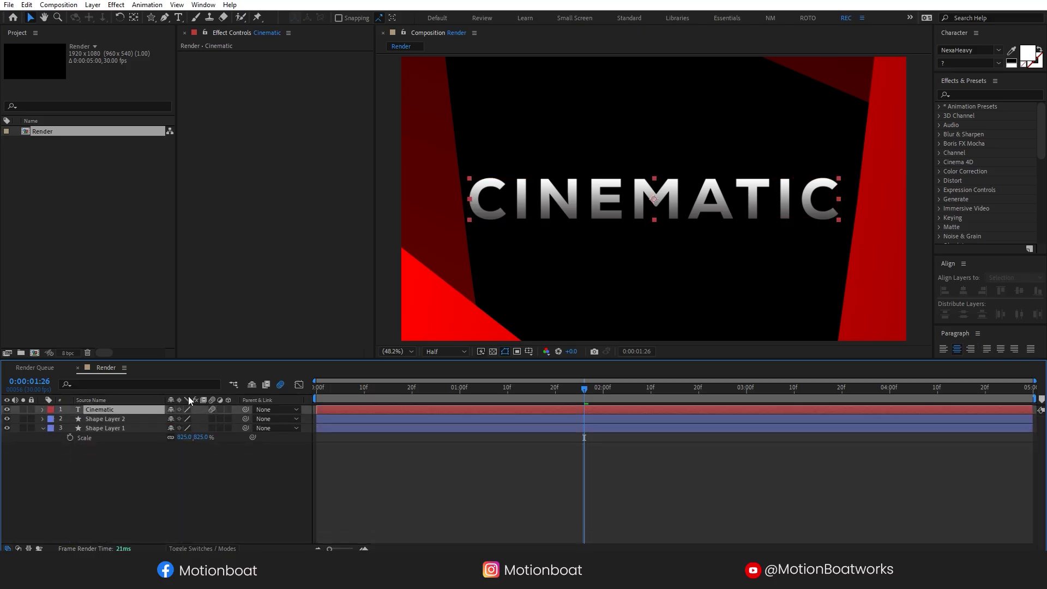
Apply the Stylize Glow effect to the Cinematic text.
left_click(963, 94)
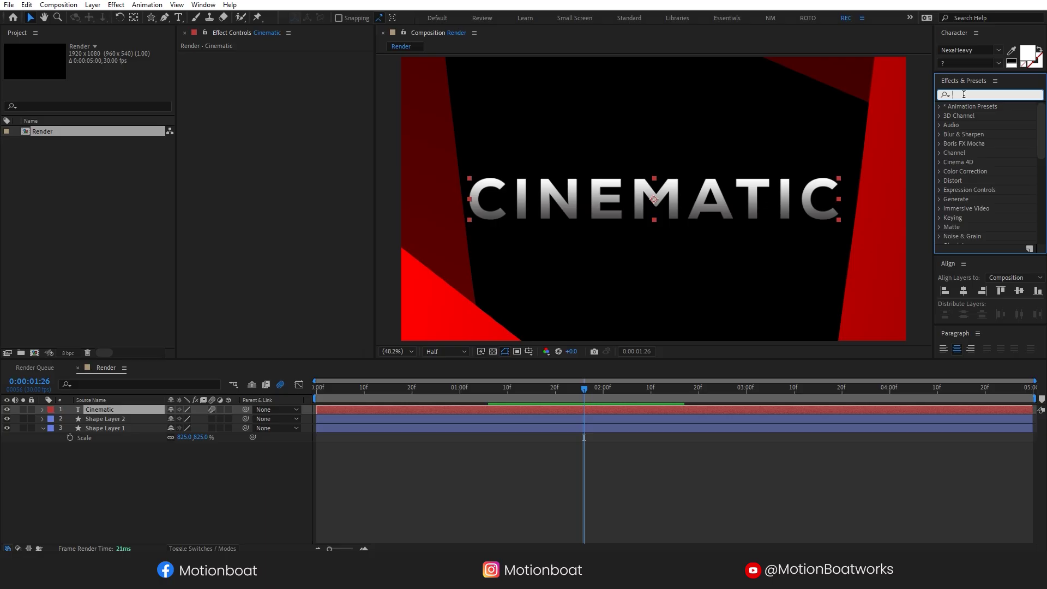
type("Glow")
left_click(980, 236)
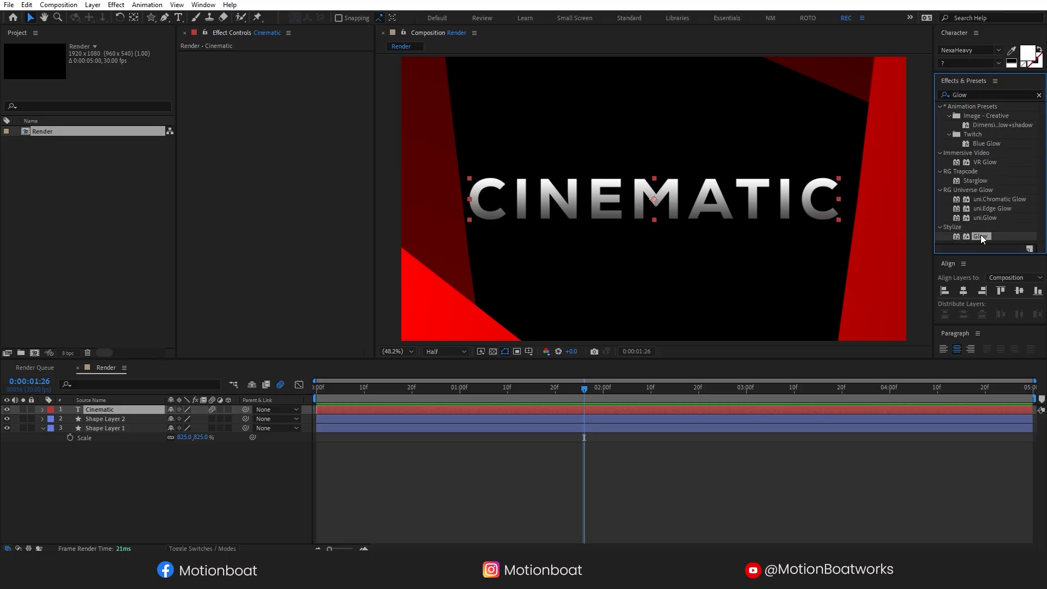
mouse_move(981, 236)
left_mouse_down()
mouse_move(128, 415)
mouse_move(120, 406)
left_mouse_up()
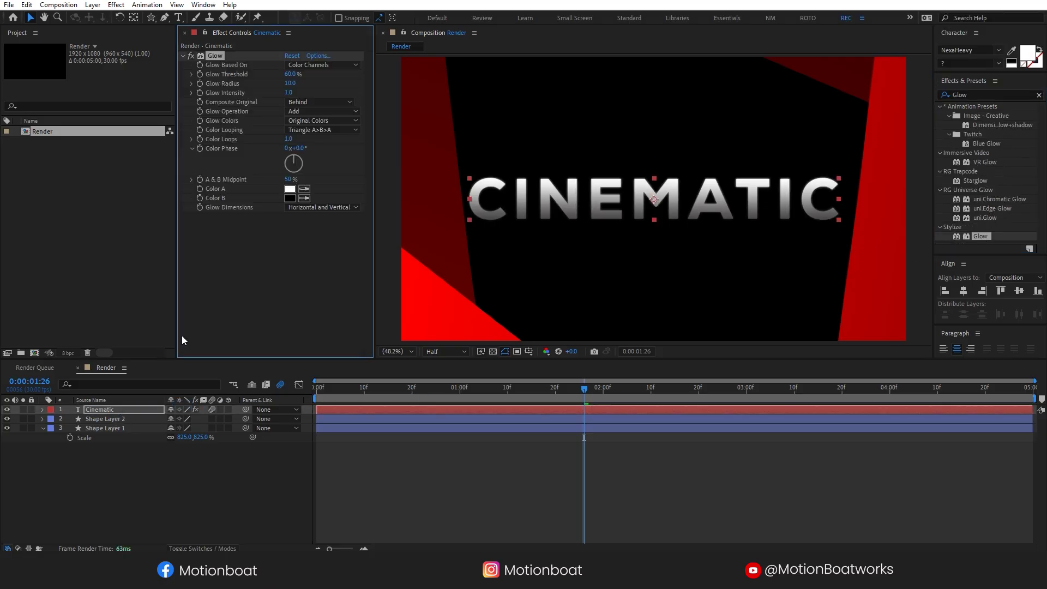
Set Glow Intensity to 2.0 and Glow Radius to 15, then return to frame 0.
left_click(289, 92)
type("2")
key("Return")
left_click(290, 84)
type("15")
key("Return")
left_click_drag(583, 388, 301, 390)
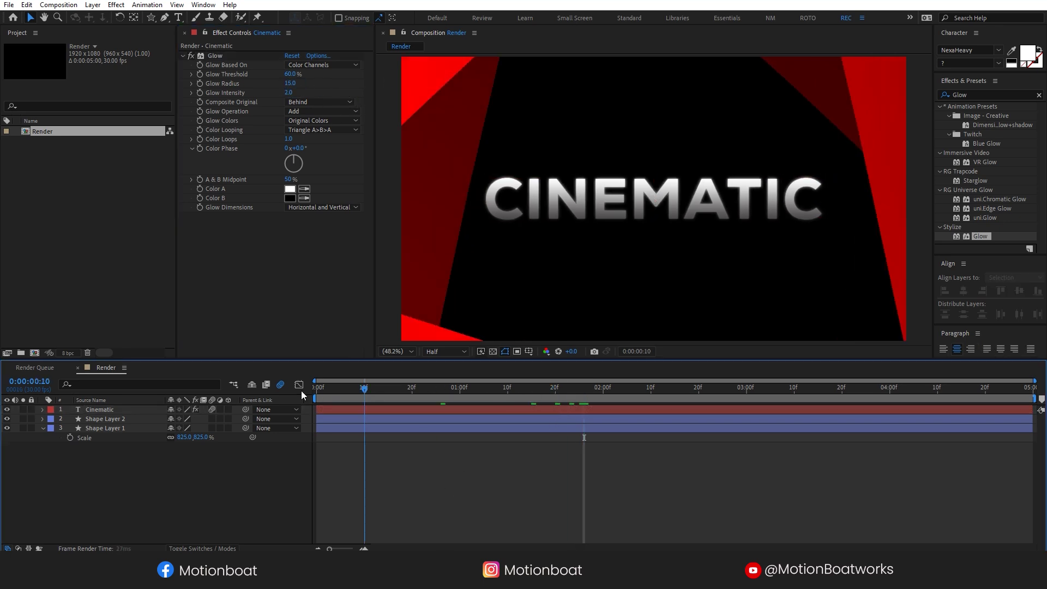
key("space")
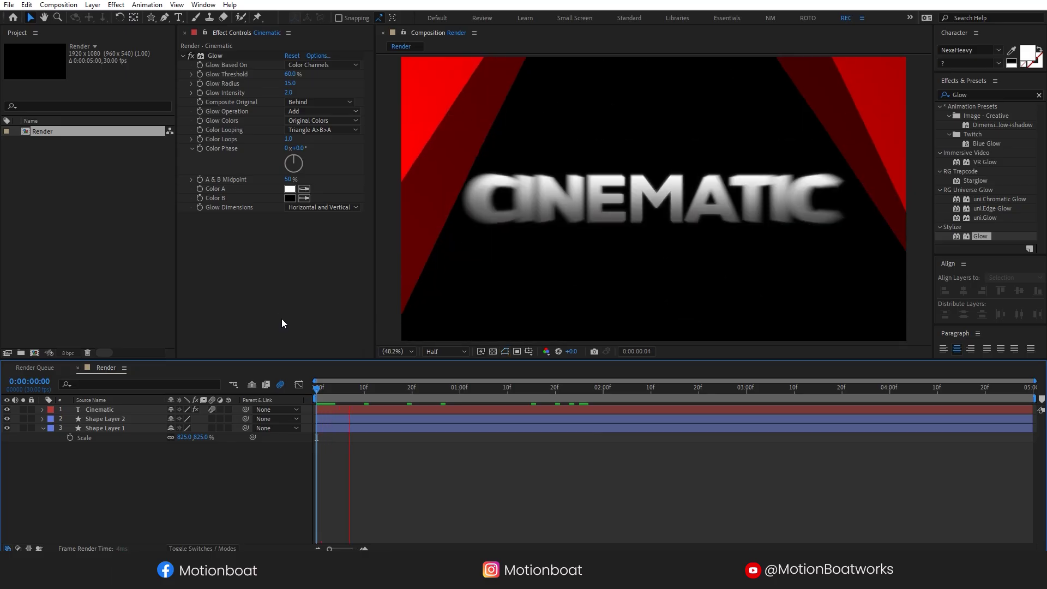